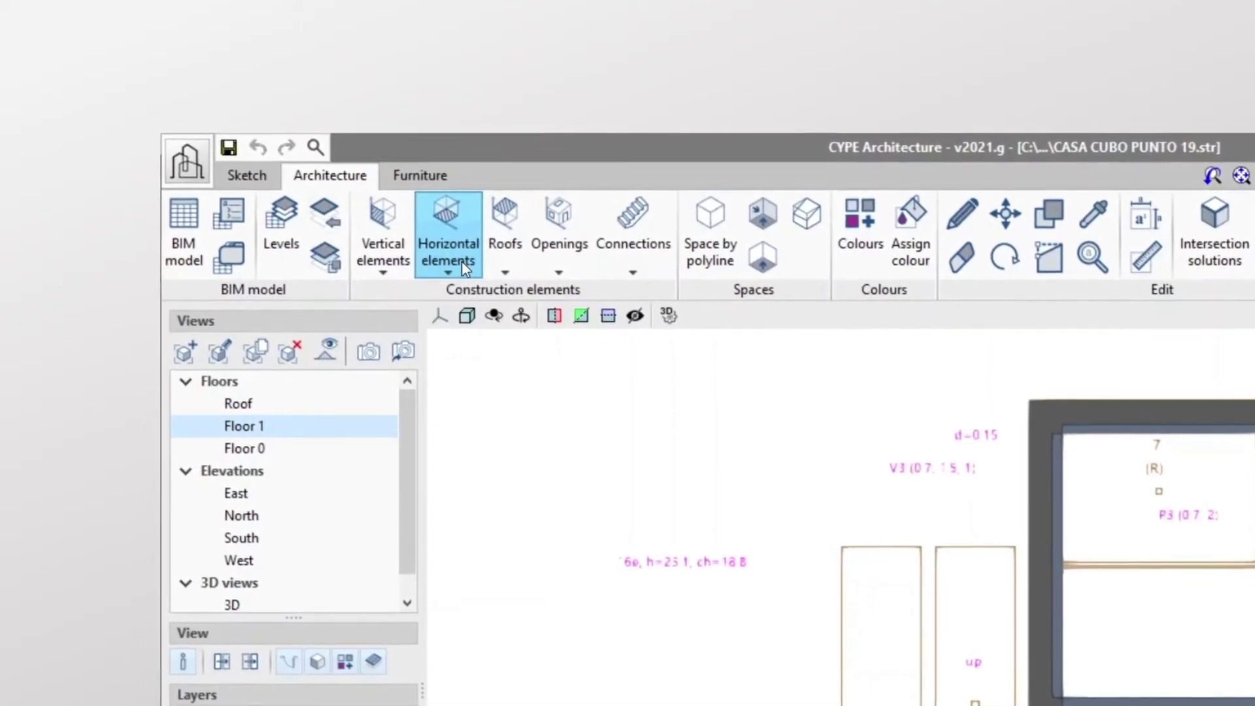
Step: Show the horizontal construction element tools while working on the Floor 1 plan
left_click(466, 265)
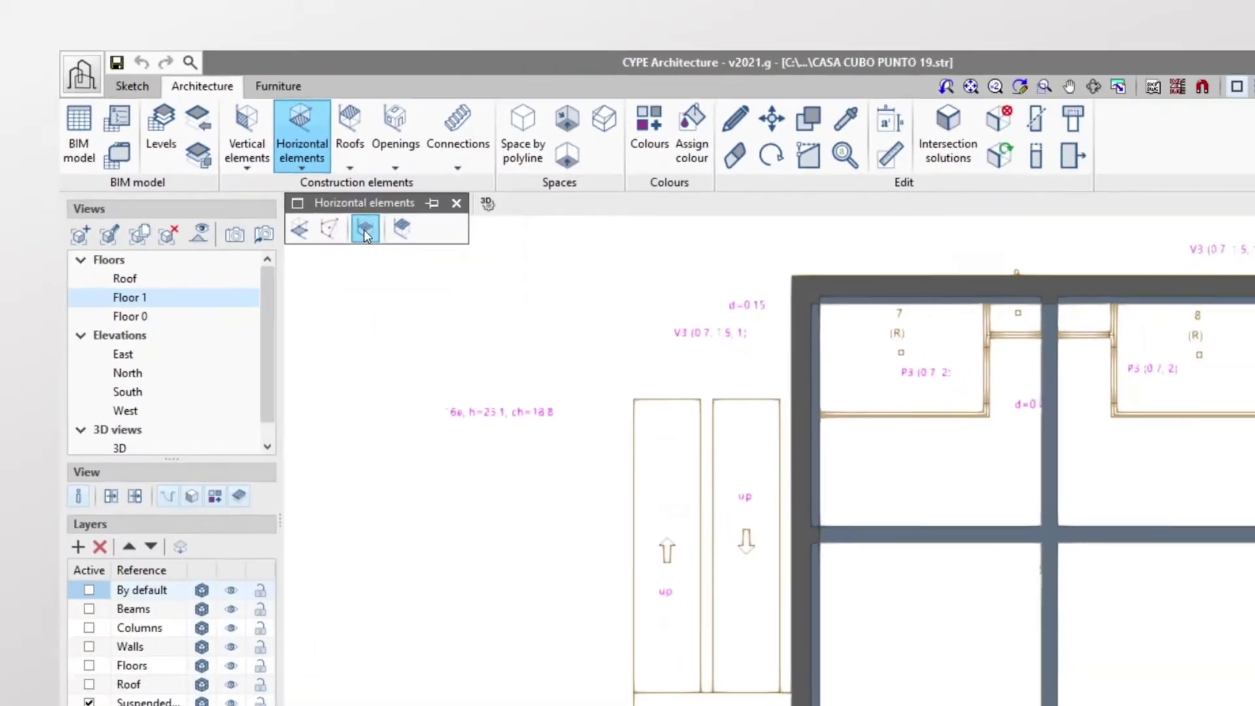
Step: Start a suspended ceiling referenced Ceiling and load the saved Ceiling typology
left_click(506, 336)
left_click(267, 156)
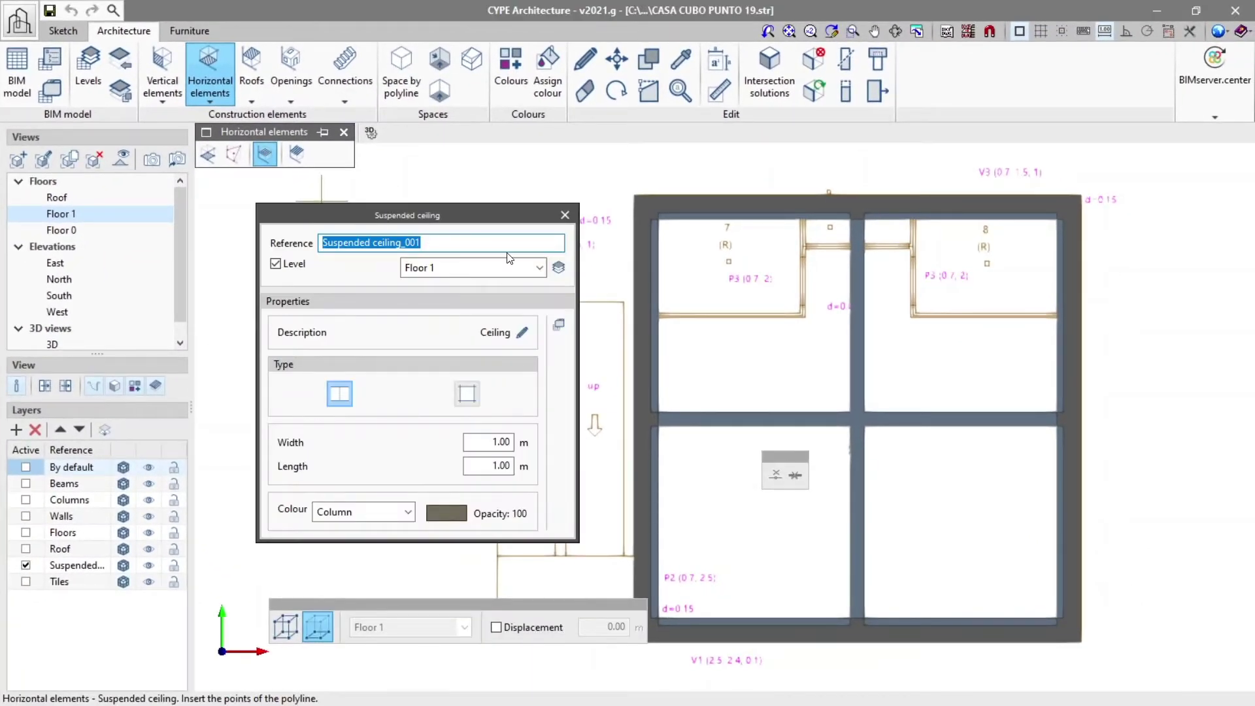
type("Ceiling")
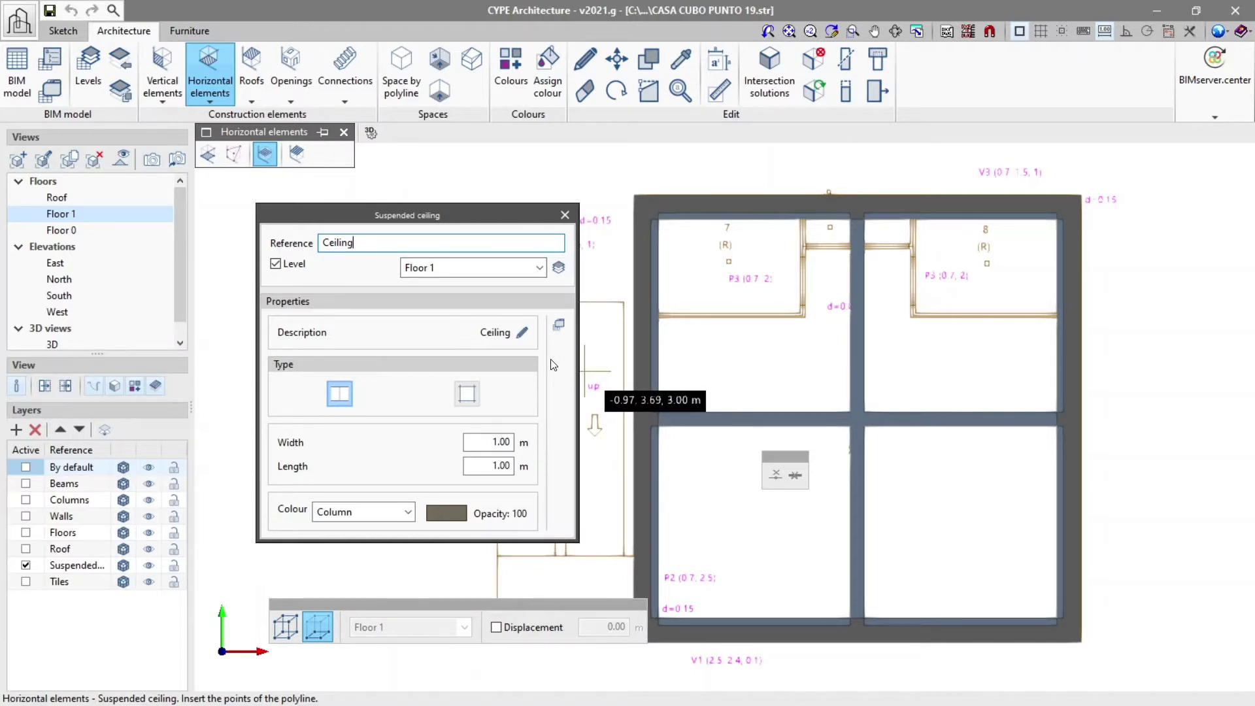
left_click(557, 326)
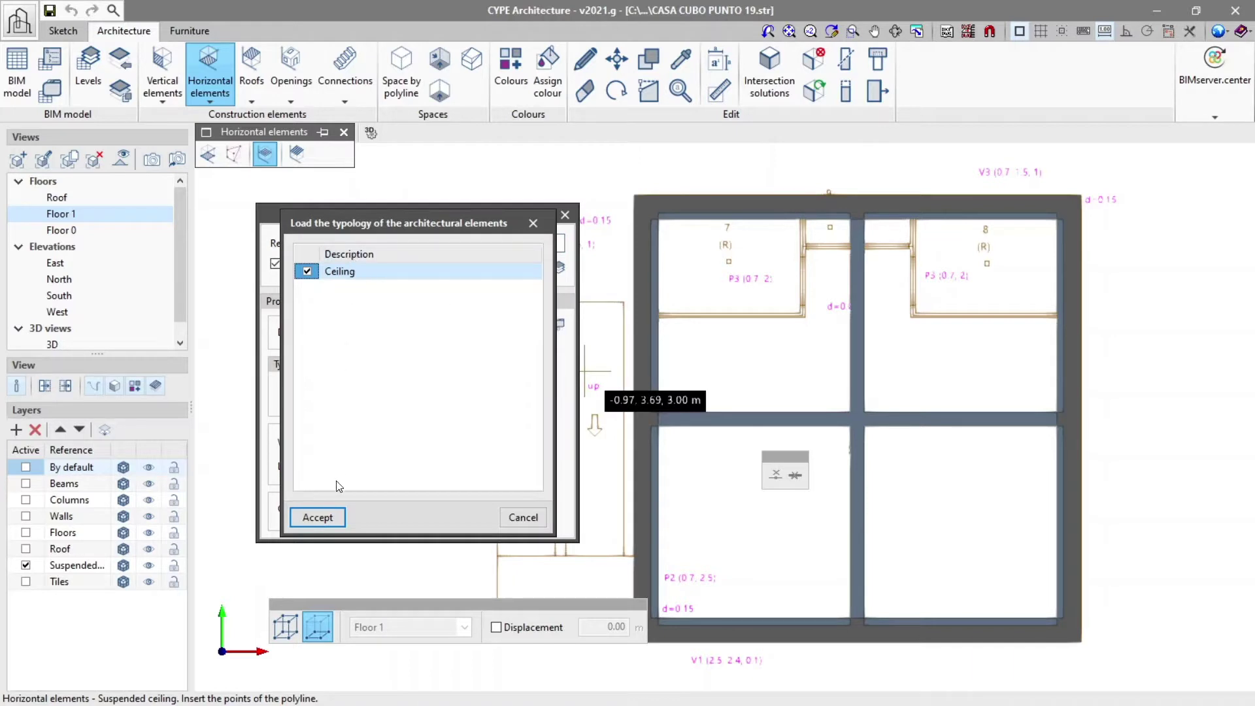
left_click(322, 517)
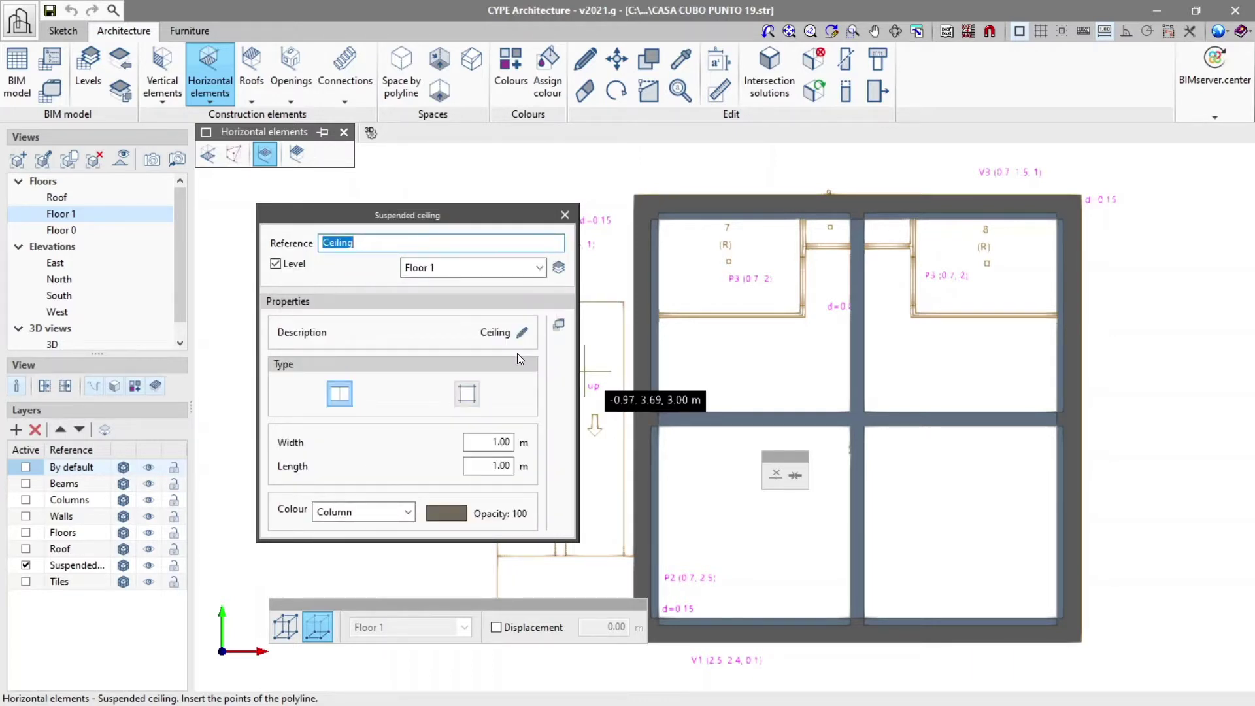
Step: Tag the ceiling's description with the Architecture and Ceiling project tags
left_click(522, 332)
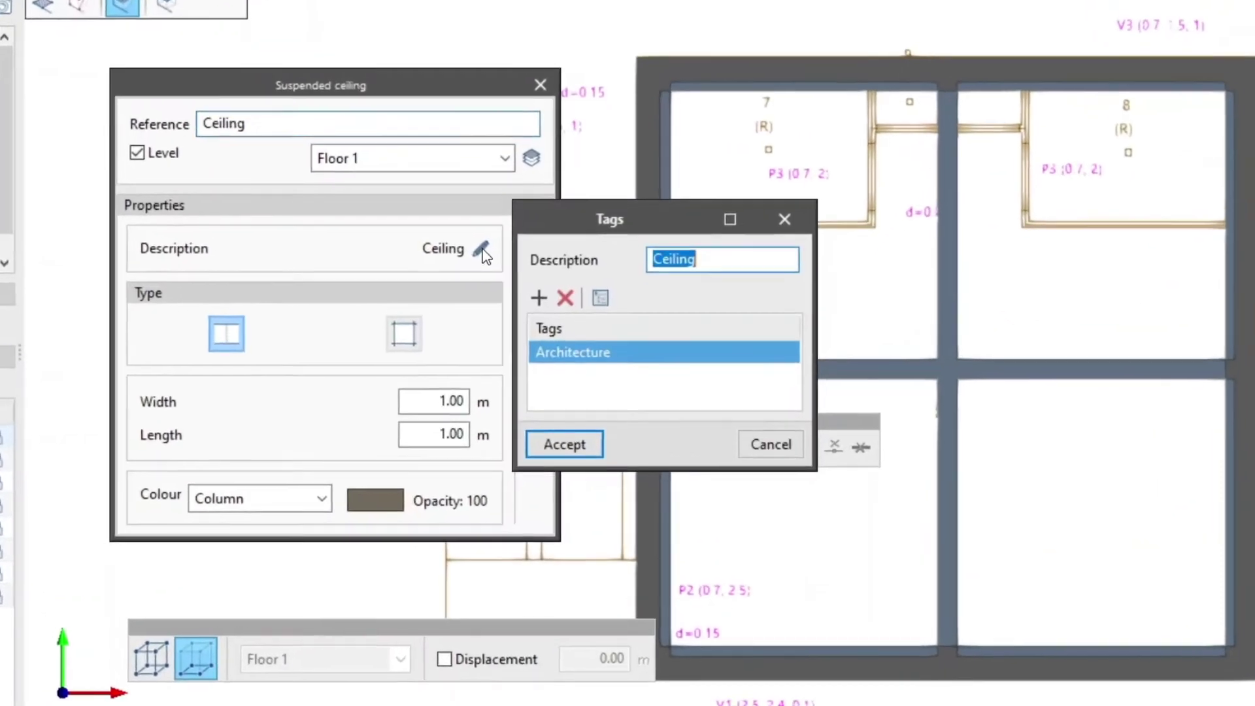
left_click(598, 288)
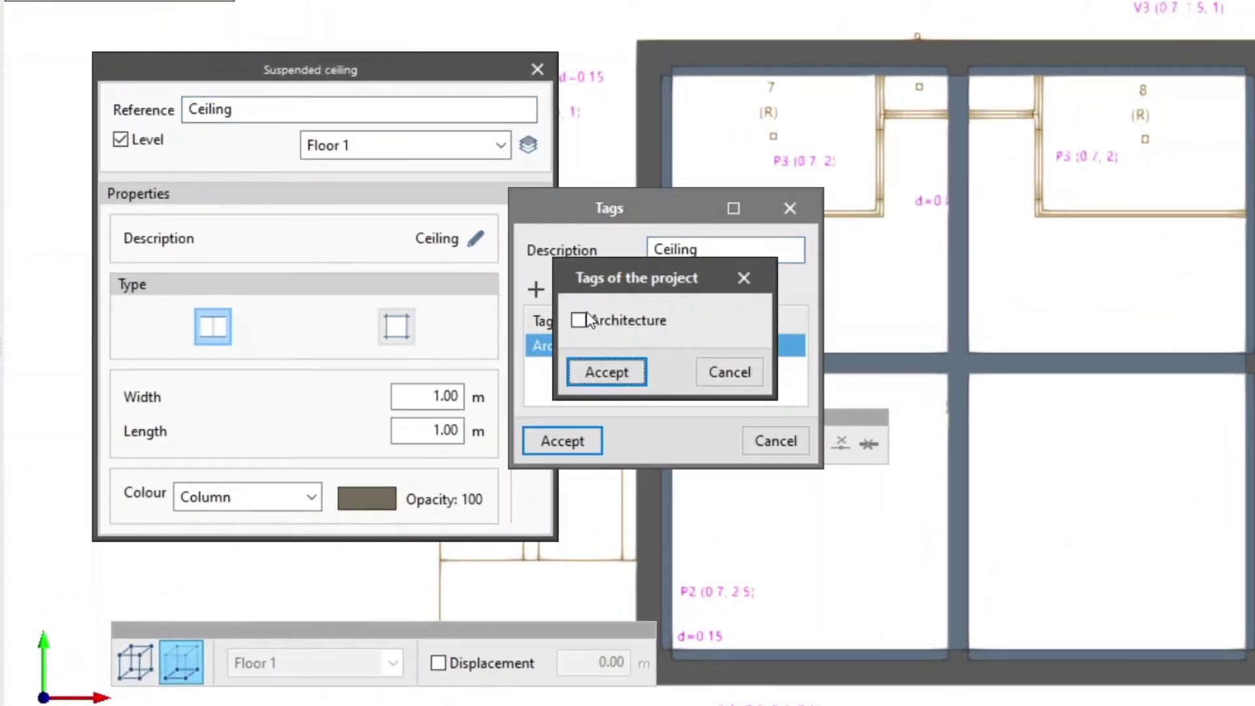
left_click(580, 320)
left_click(604, 370)
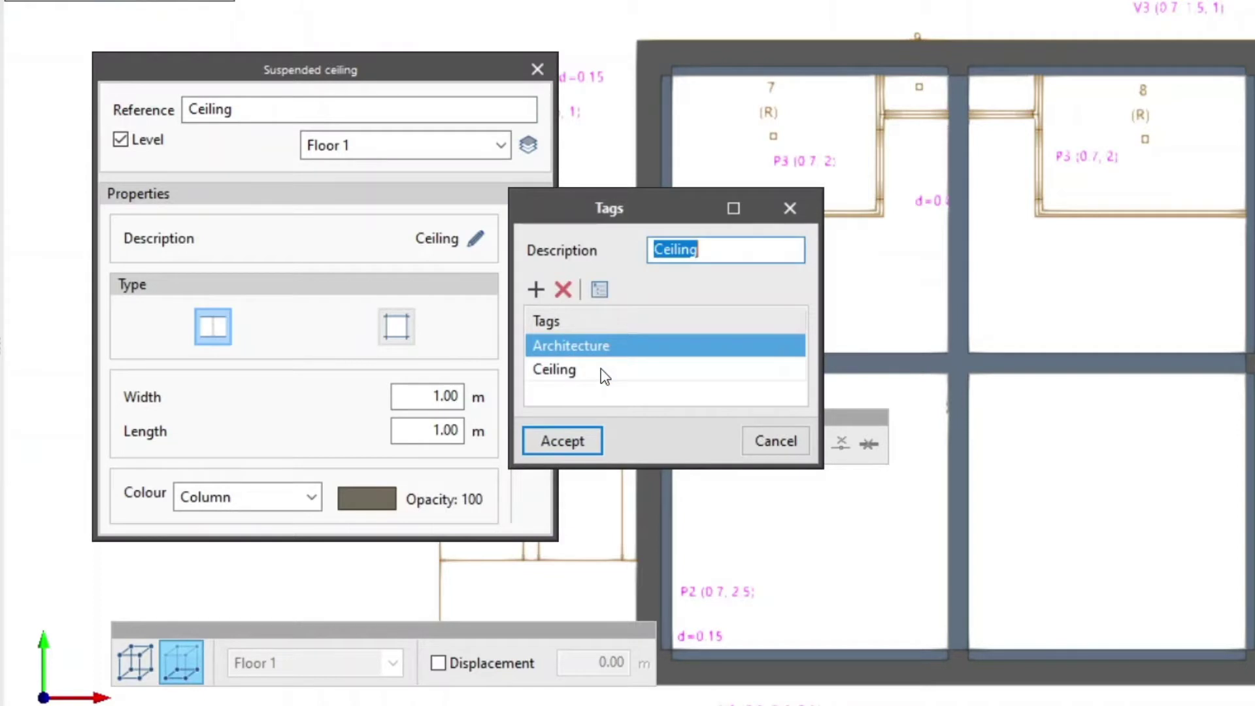
left_click(579, 440)
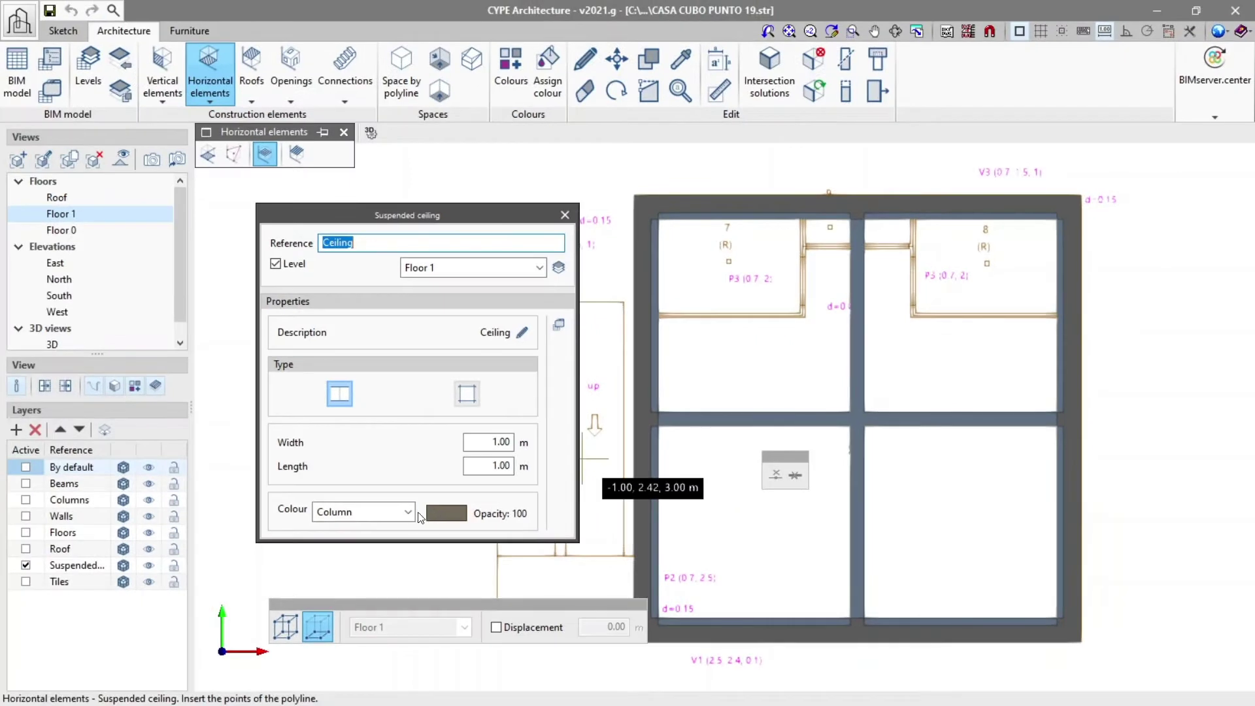
left_click(407, 514)
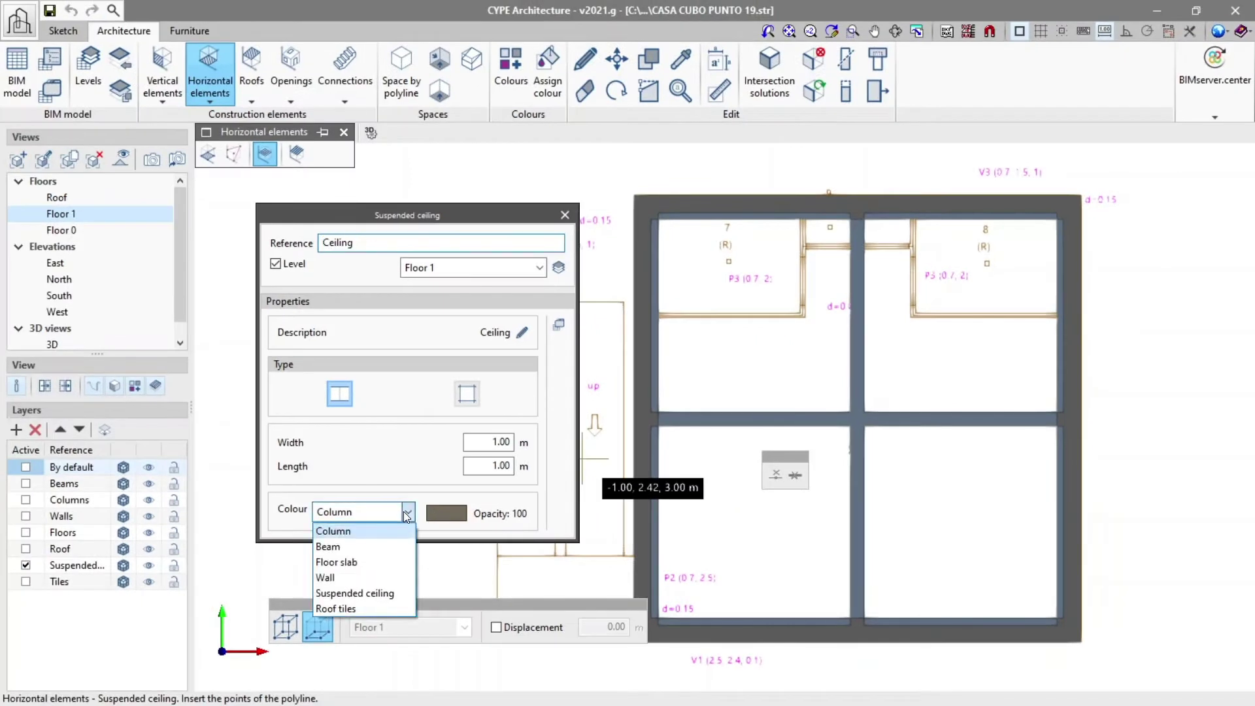
left_click(409, 513)
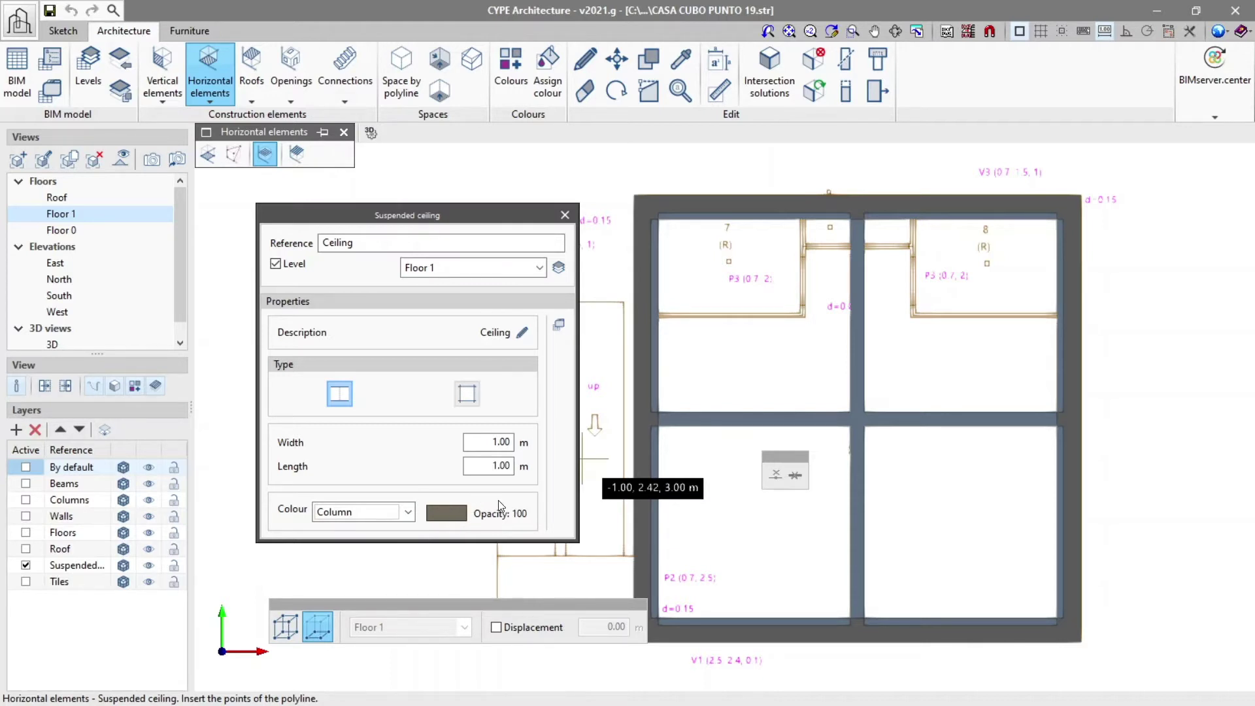
Step: Activate object snaps in the object snap settings
scroll(661, 213, "up", 2)
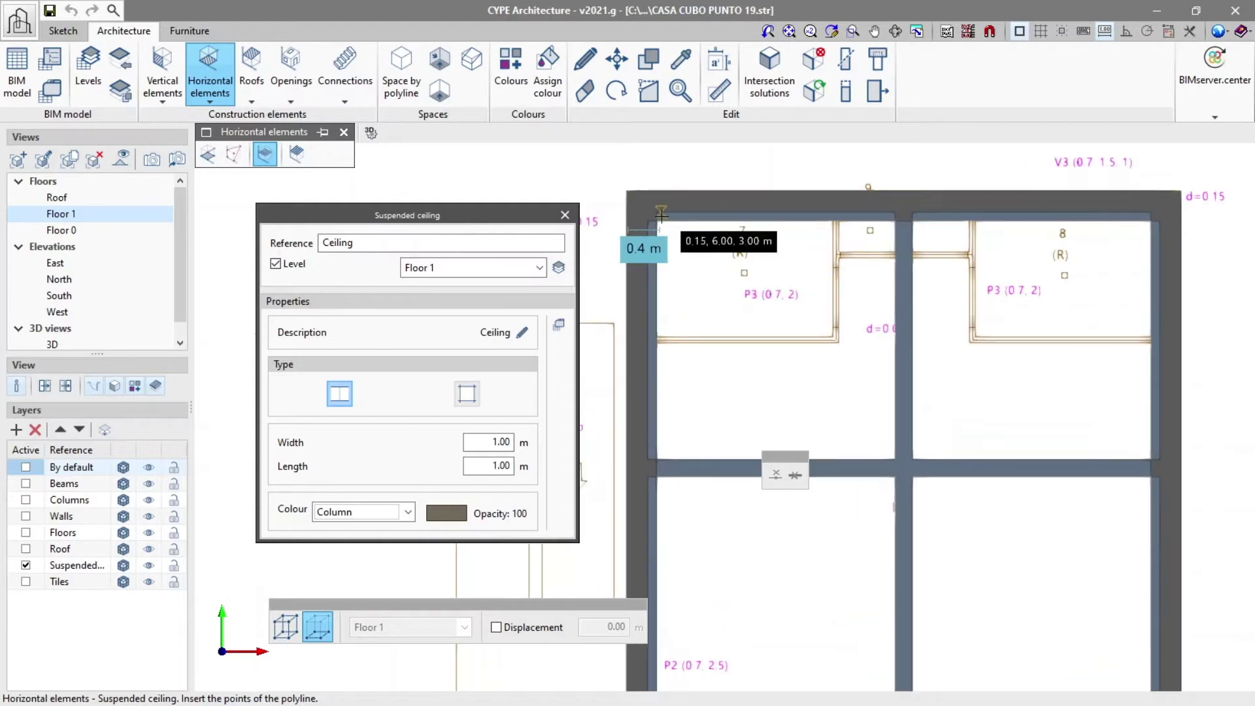
scroll(661, 213, "up", 2)
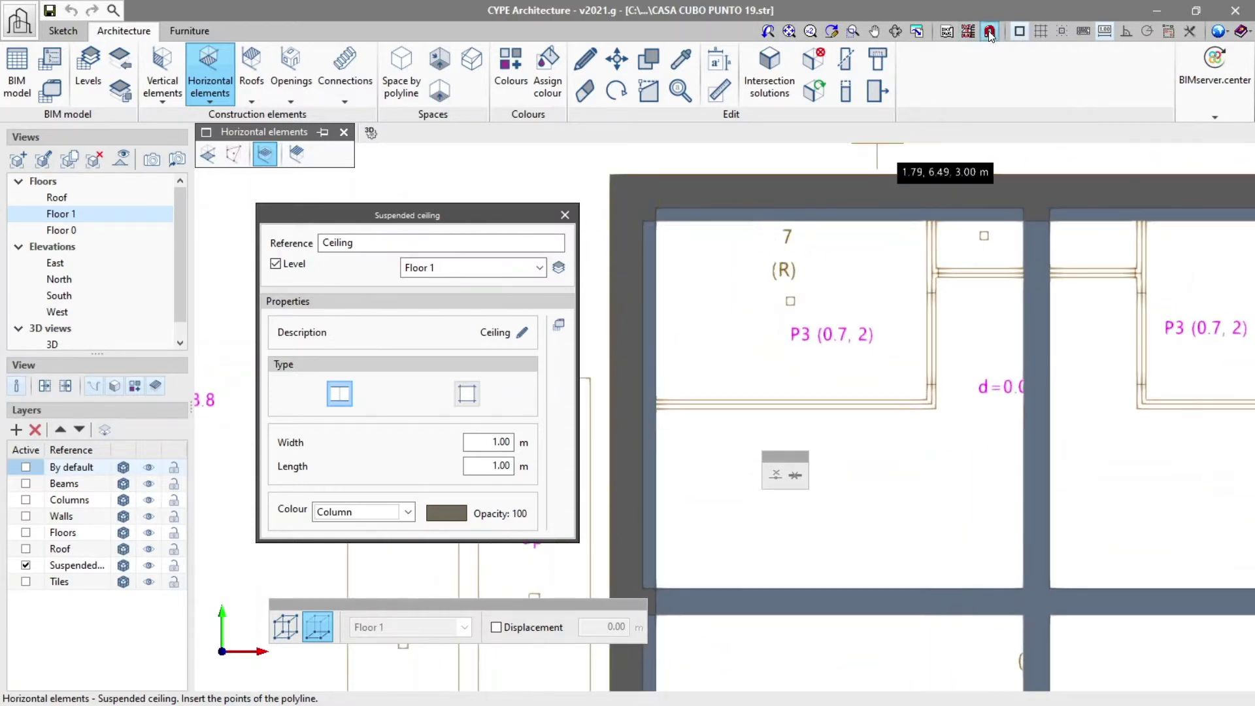
left_click(991, 35)
left_click(509, 298)
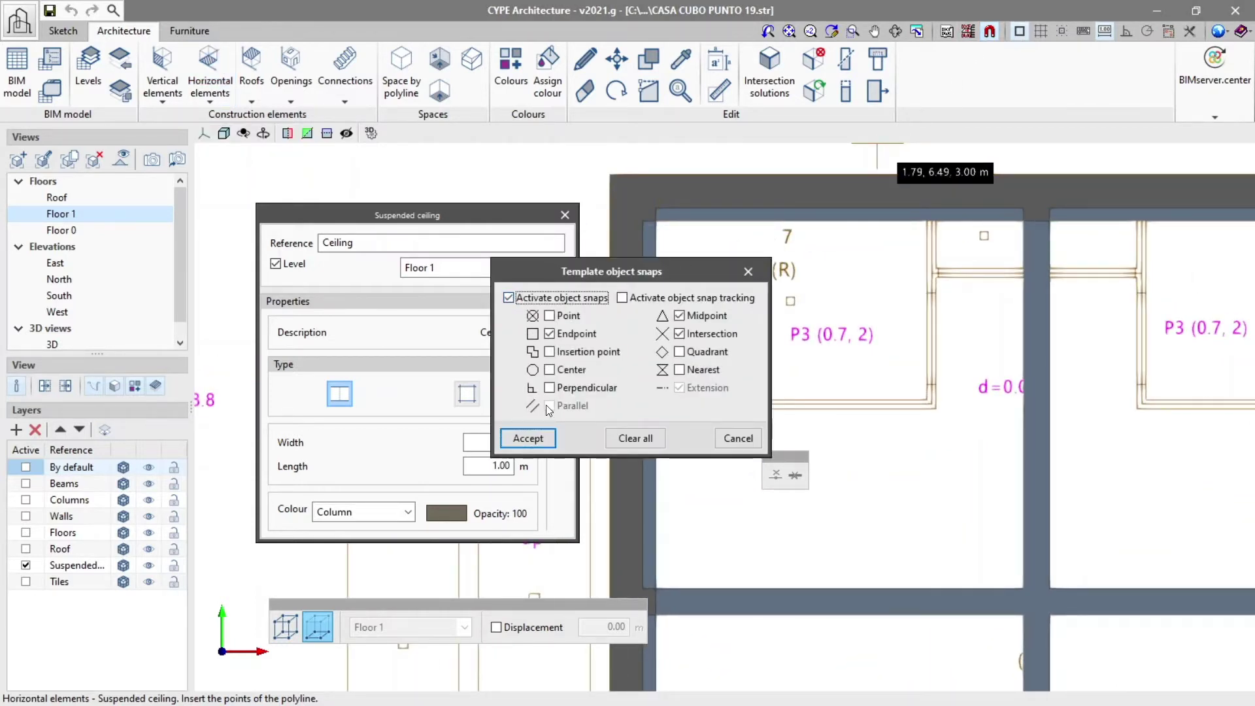
left_click(528, 438)
Step: Draw the ceiling outline through Floor 1's four interior corners and finish placing it
left_click(658, 222)
scroll(794, 265, "down", 2)
left_click(1190, 246)
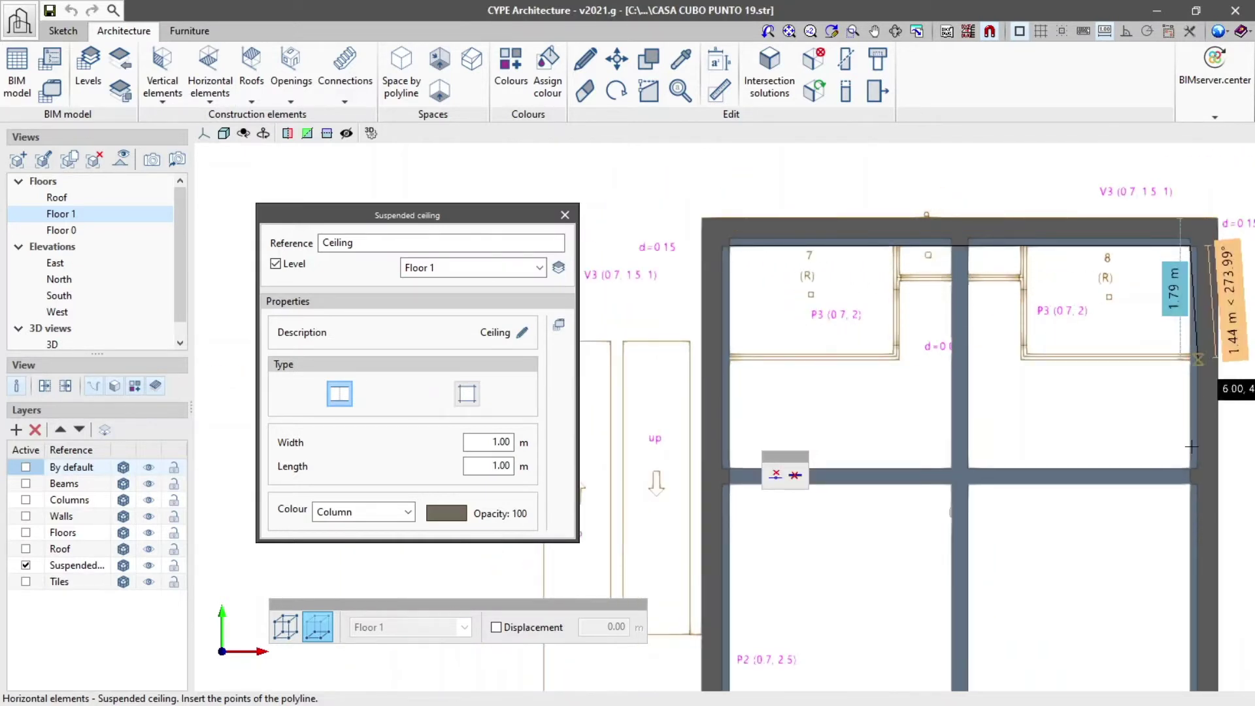
scroll(1189, 454, "down", 2)
scroll(1177, 576, "up", 2)
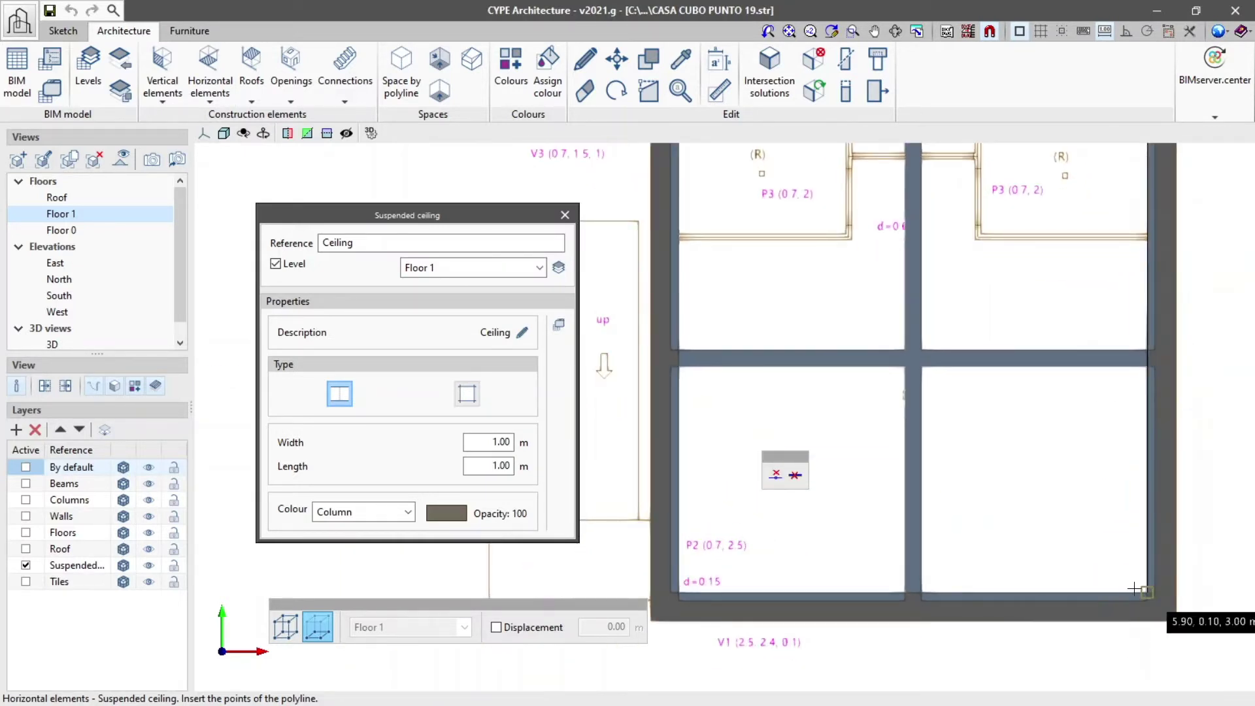
left_click(1040, 590)
left_click(676, 590)
scroll(729, 323, "up", 2)
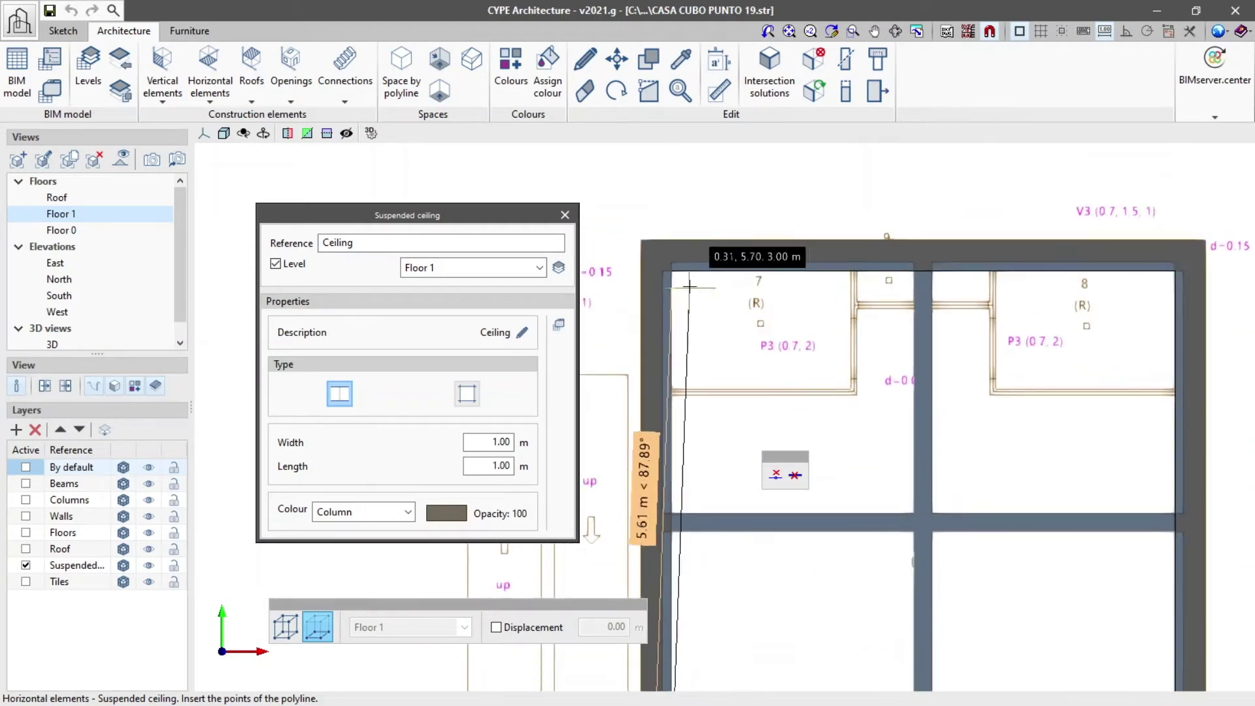
scroll(669, 275, "up", 2)
left_click(670, 269)
key("Escape")
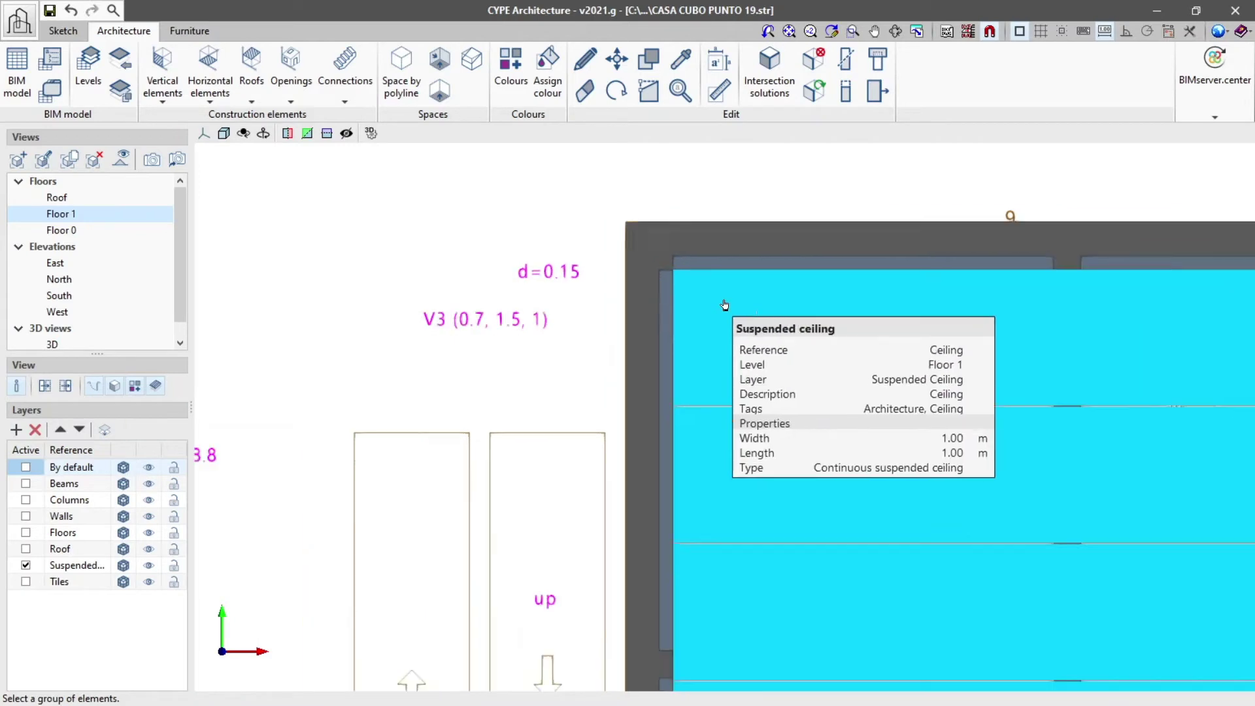
scroll(725, 305, "down", 4)
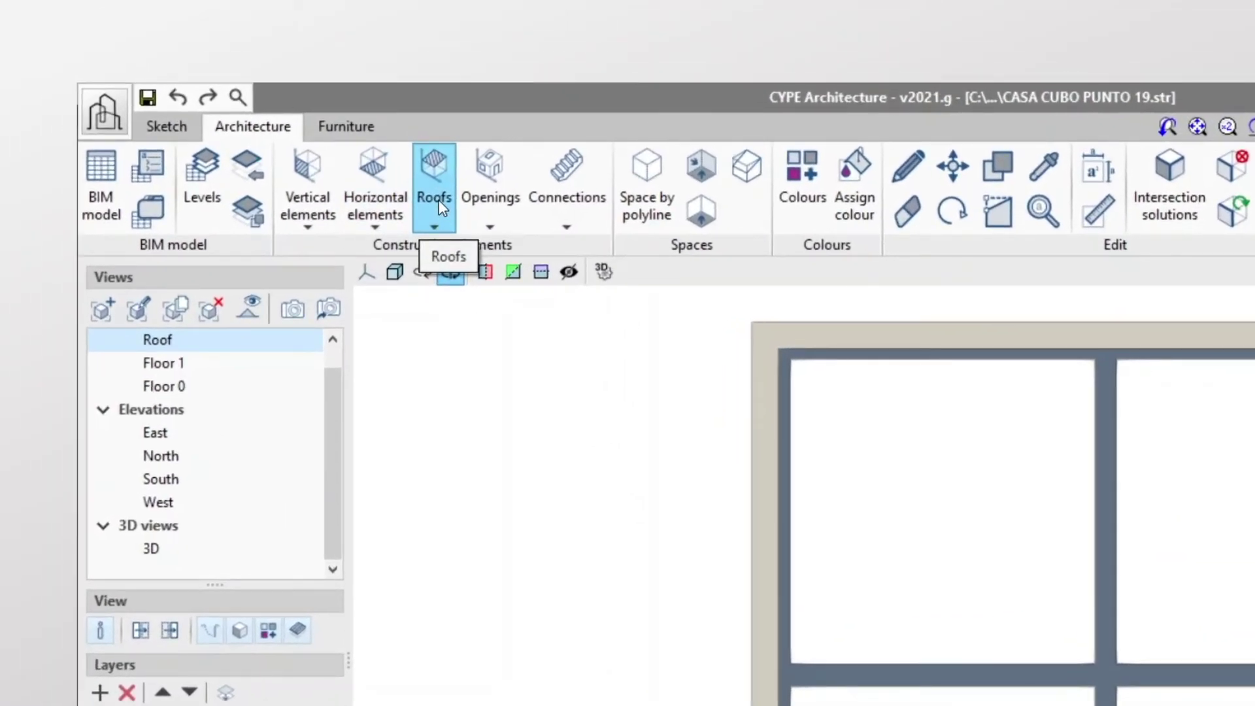
Step: Start a roof slope formation on the Roof level, naming its reference and confirming its tags
left_click(437, 202)
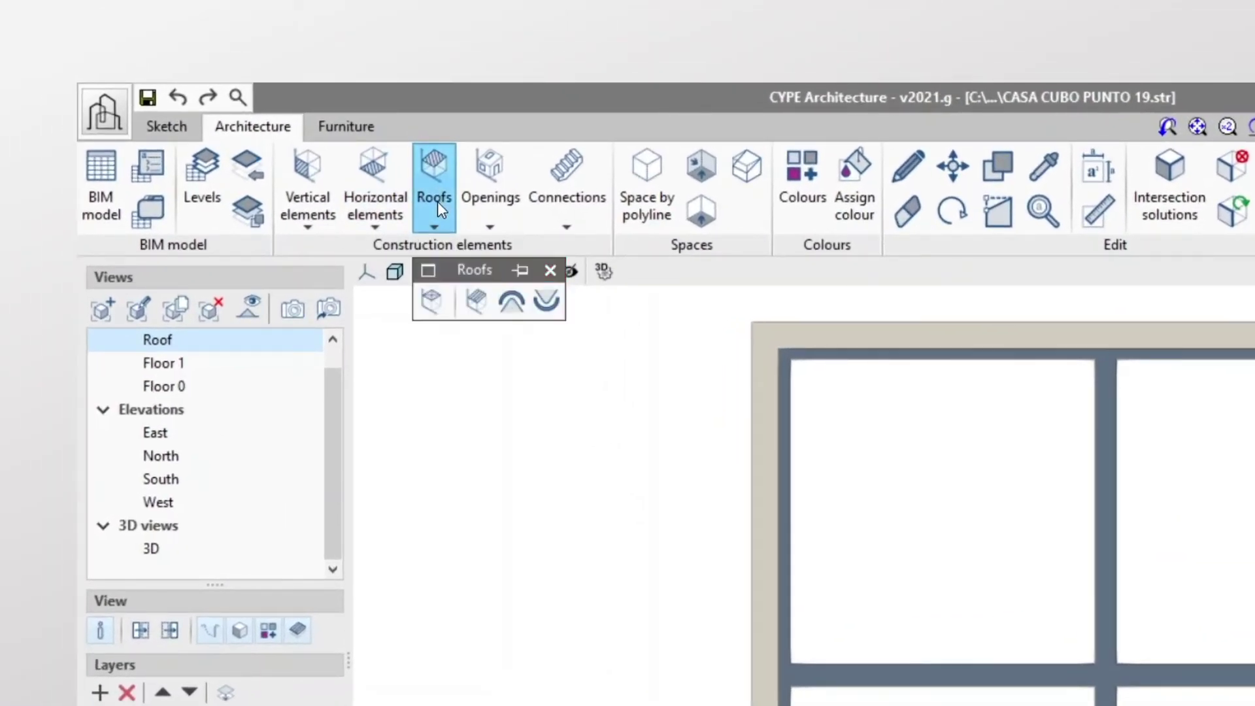
left_click(433, 301)
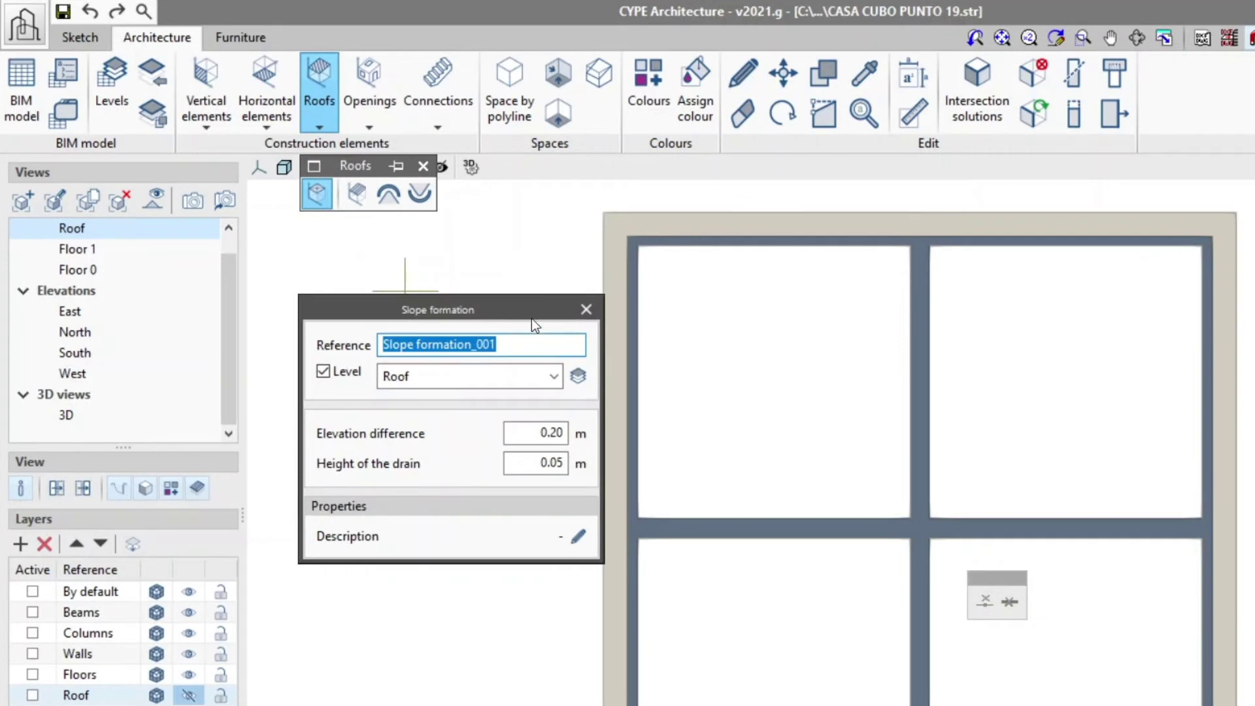
type("Roof")
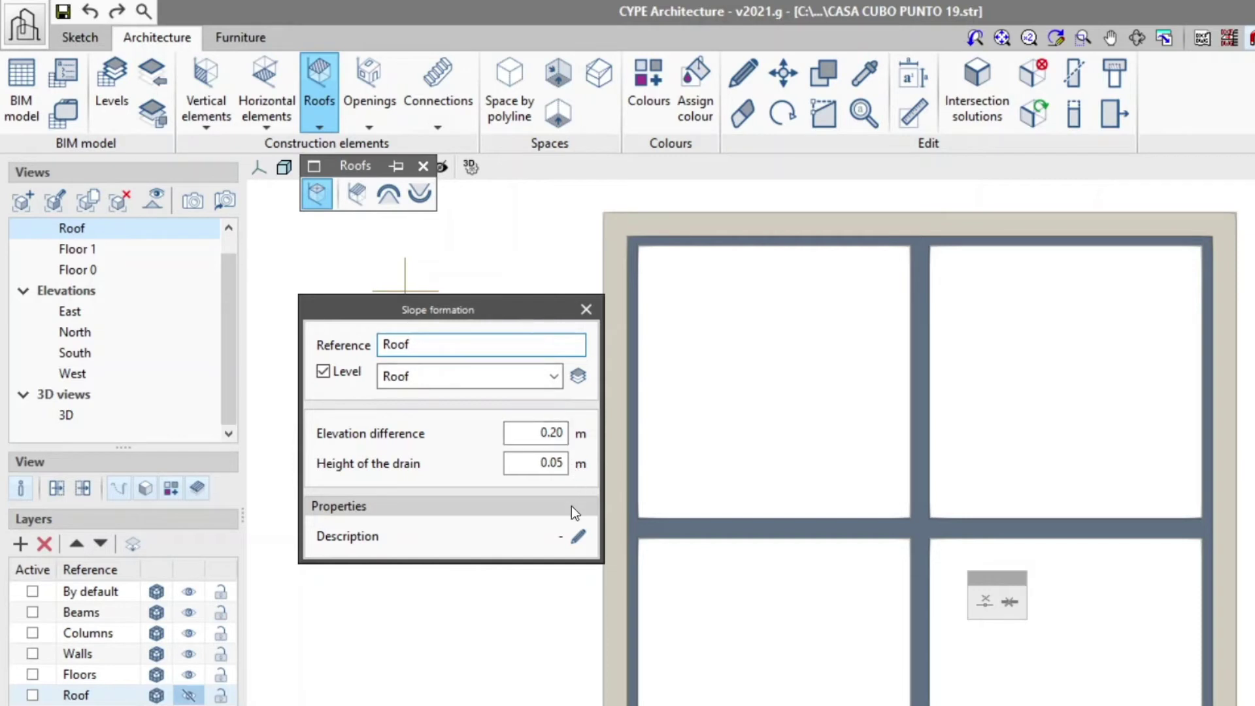
left_click(578, 536)
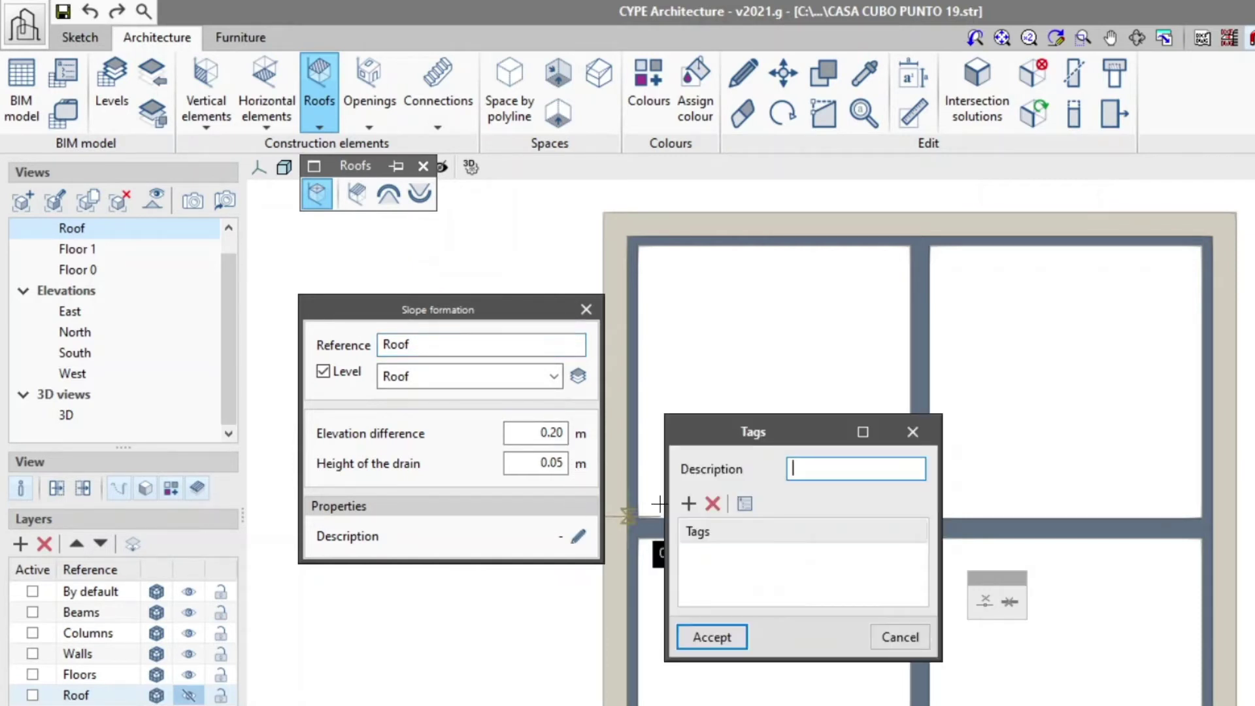
left_click(710, 638)
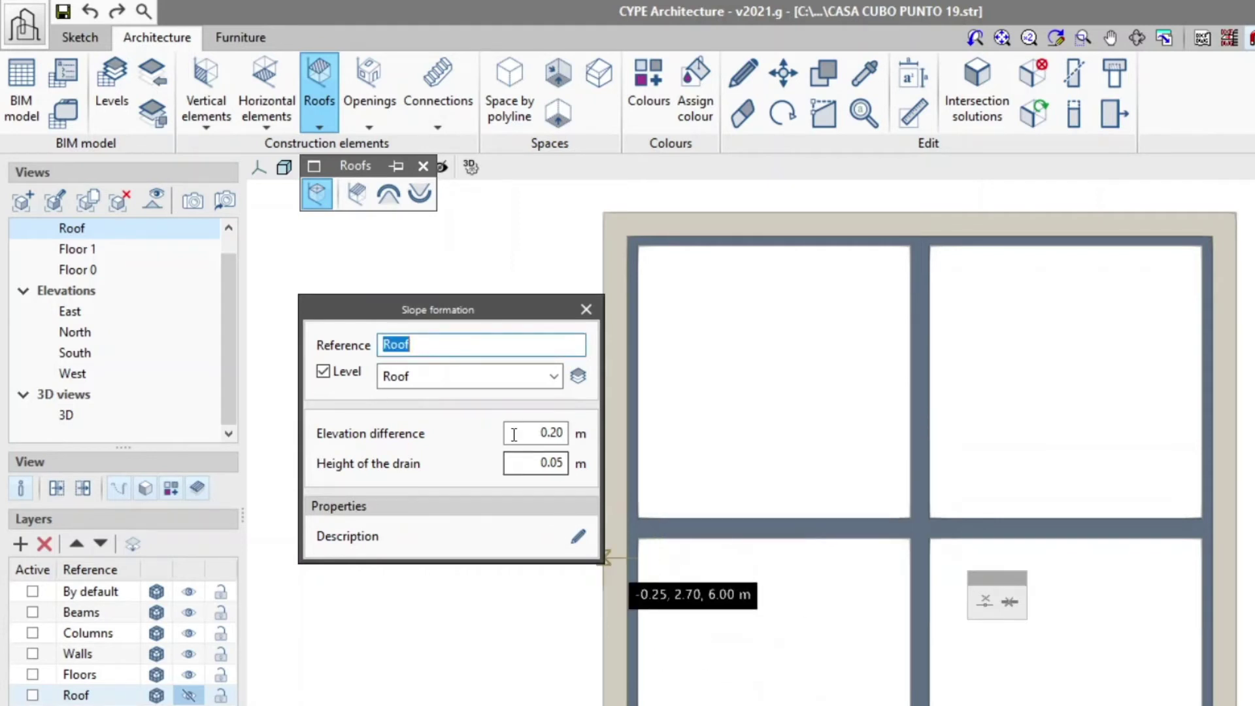
left_click(344, 369)
left_click(344, 369)
left_click(415, 378)
left_click(405, 420)
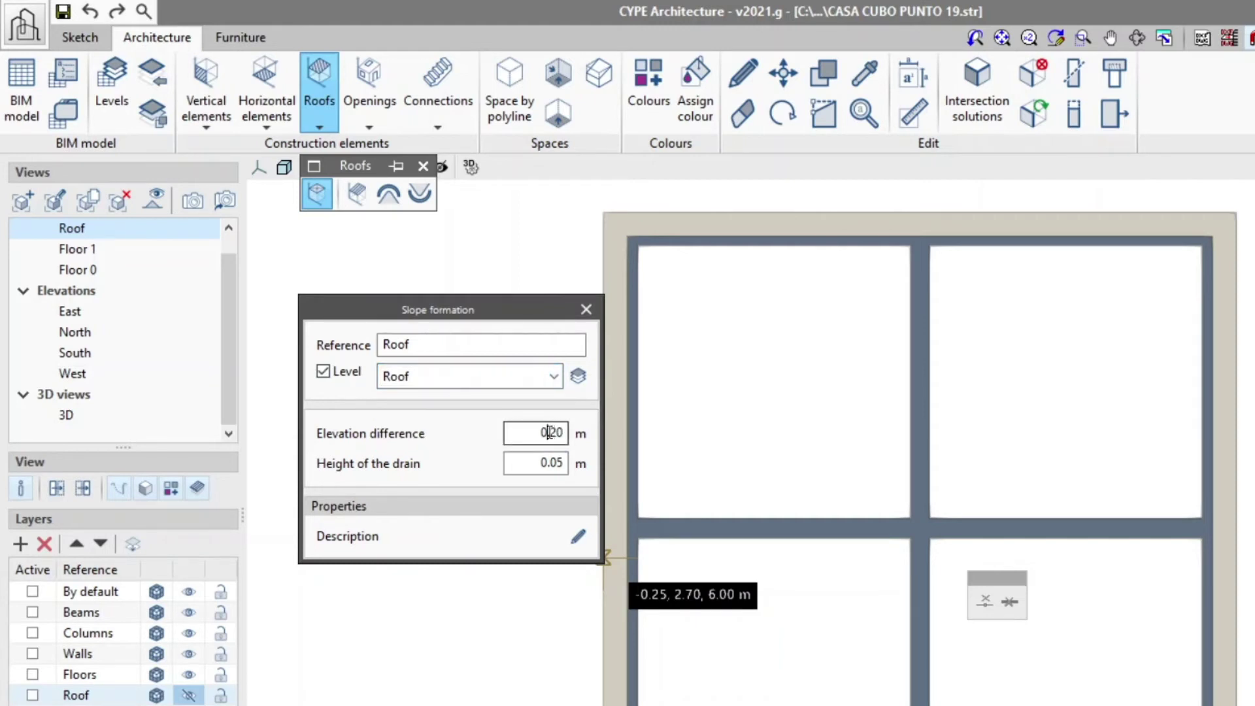
Step: Change the elevation difference to 0.50 m and the drain height to 0.10 m
left_click_drag(550, 433, 566, 433)
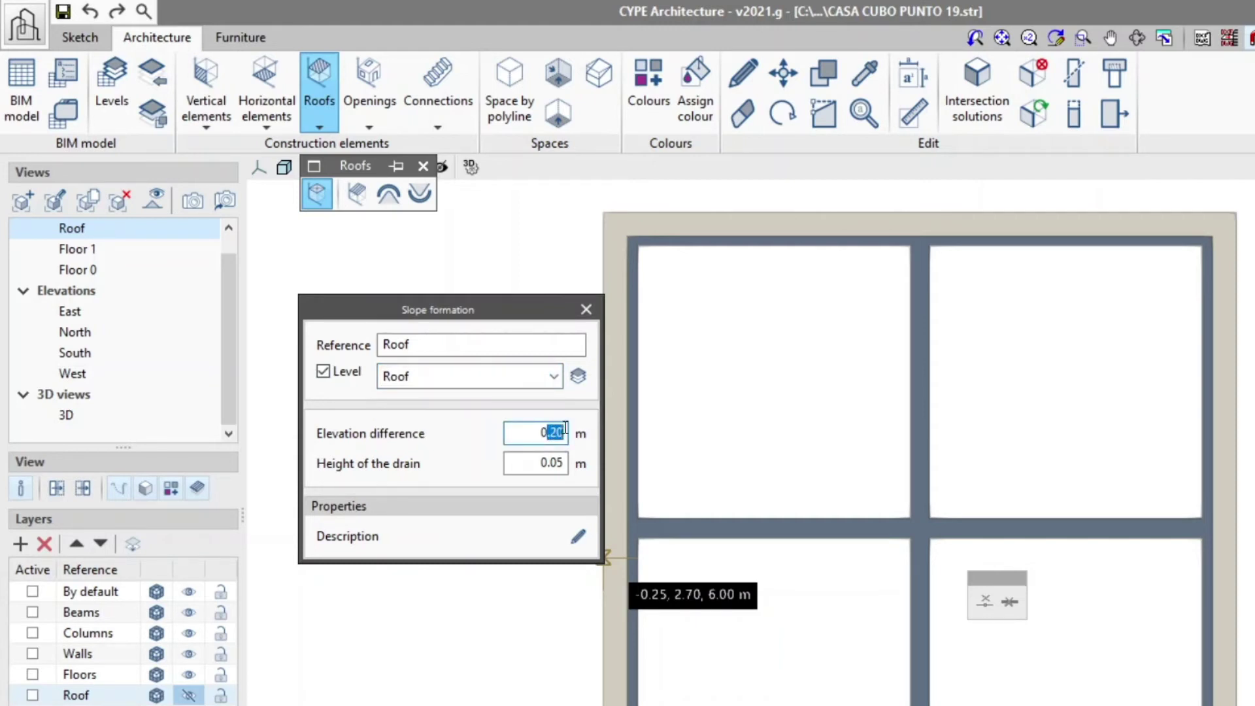
key("BackSpace")
type(".50")
left_click_drag(548, 463, 574, 469)
type("10")
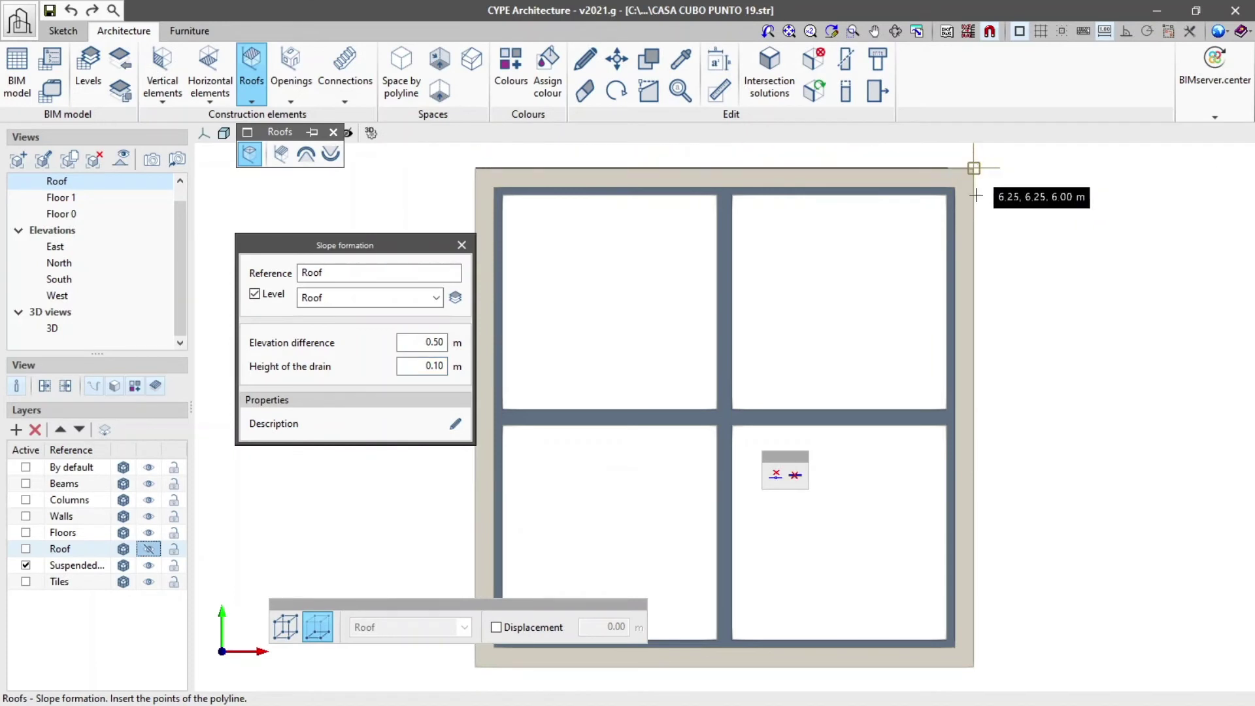
Step: Outline the rectangular roof by its four corners and apply the slope formation to it
left_click(1029, 177)
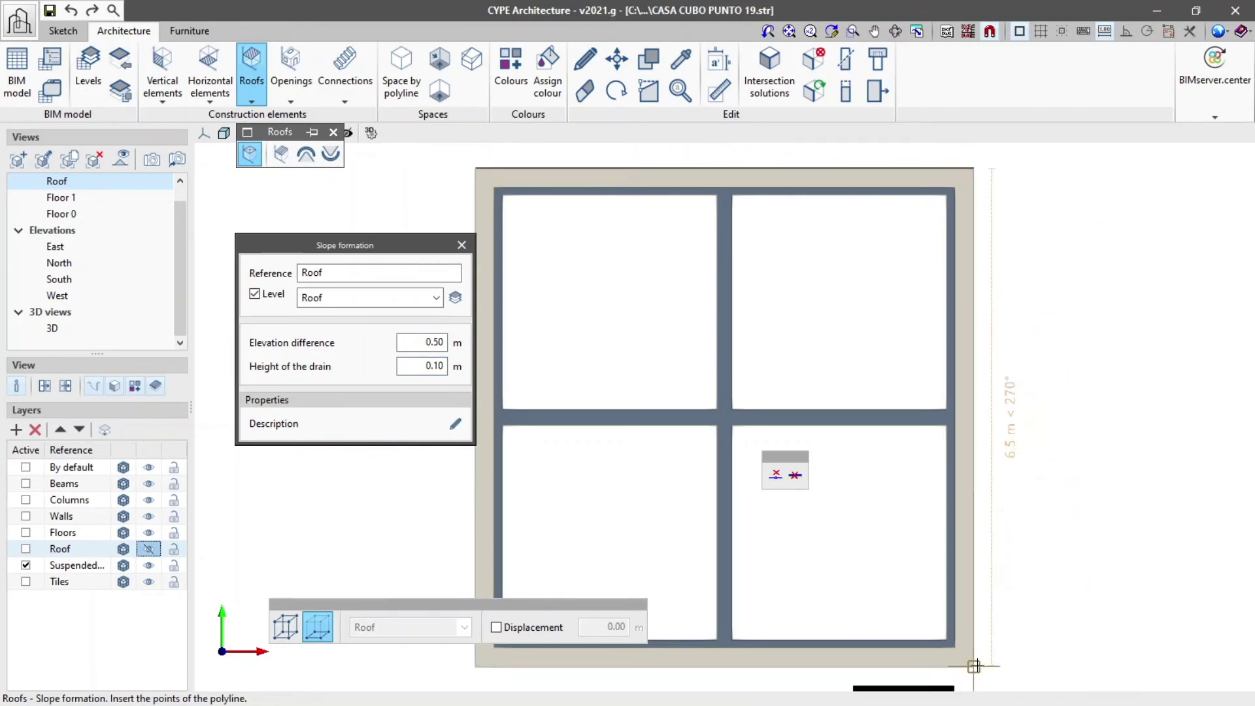
left_click(974, 667)
middle_click_drag(475, 667, 567, 573)
left_click(568, 574)
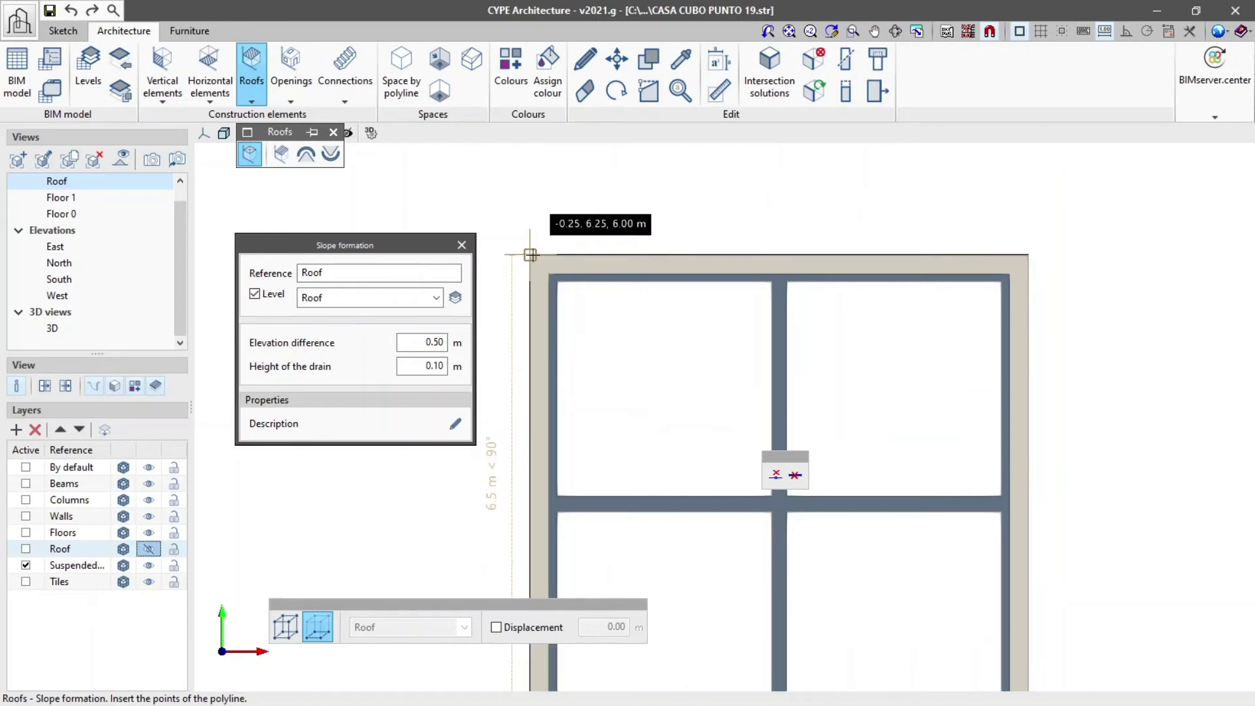
left_click(531, 255)
left_click(782, 507)
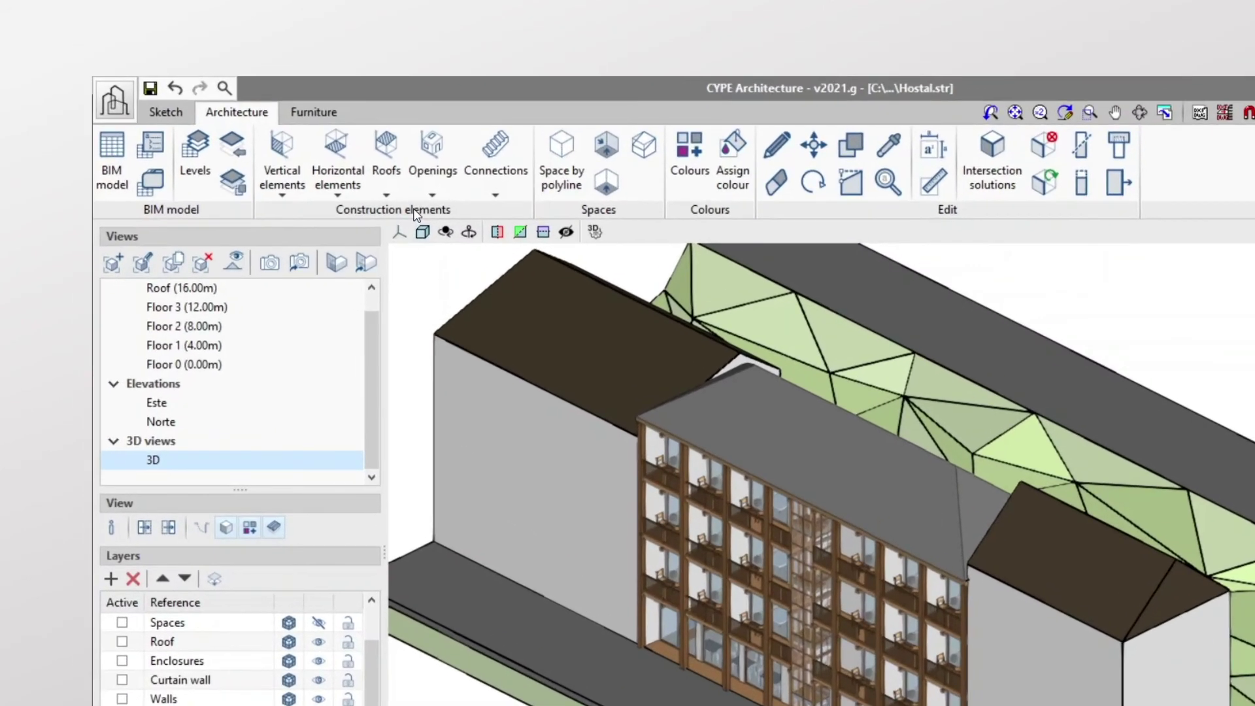
Step: Start roof tiles referenced Tiles on the Roof level and browse the project tags list
left_click(393, 195)
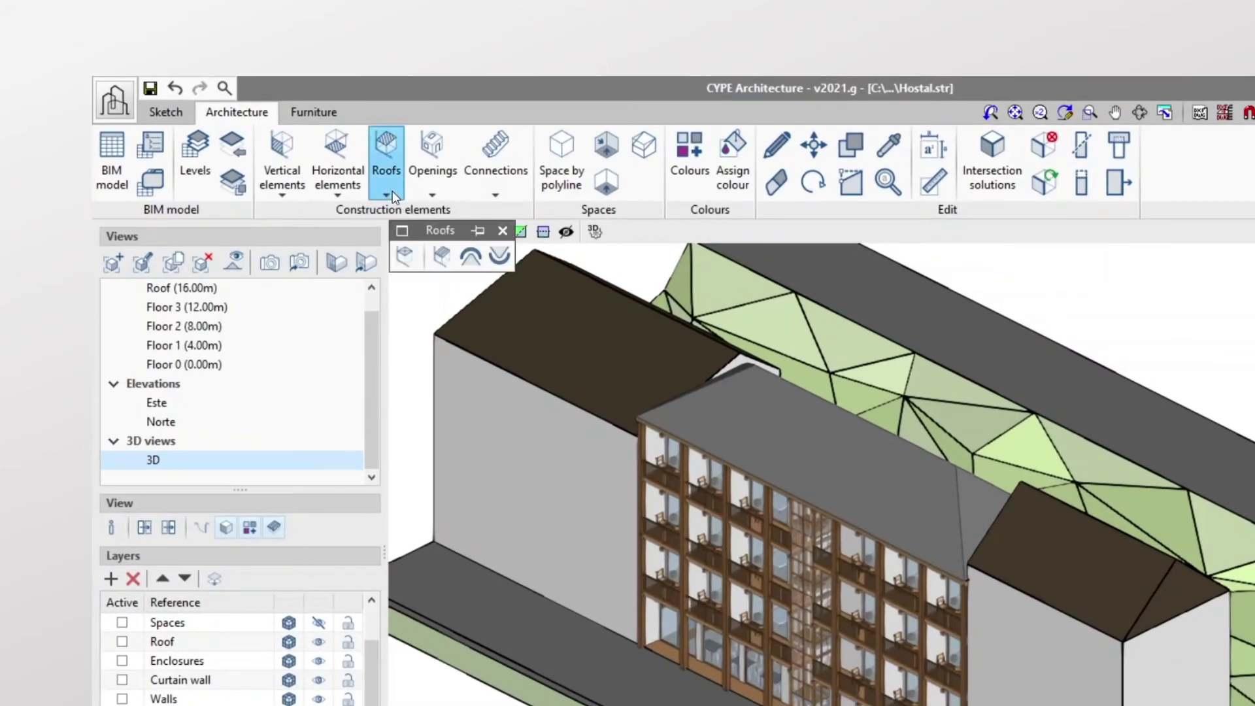
left_click(444, 257)
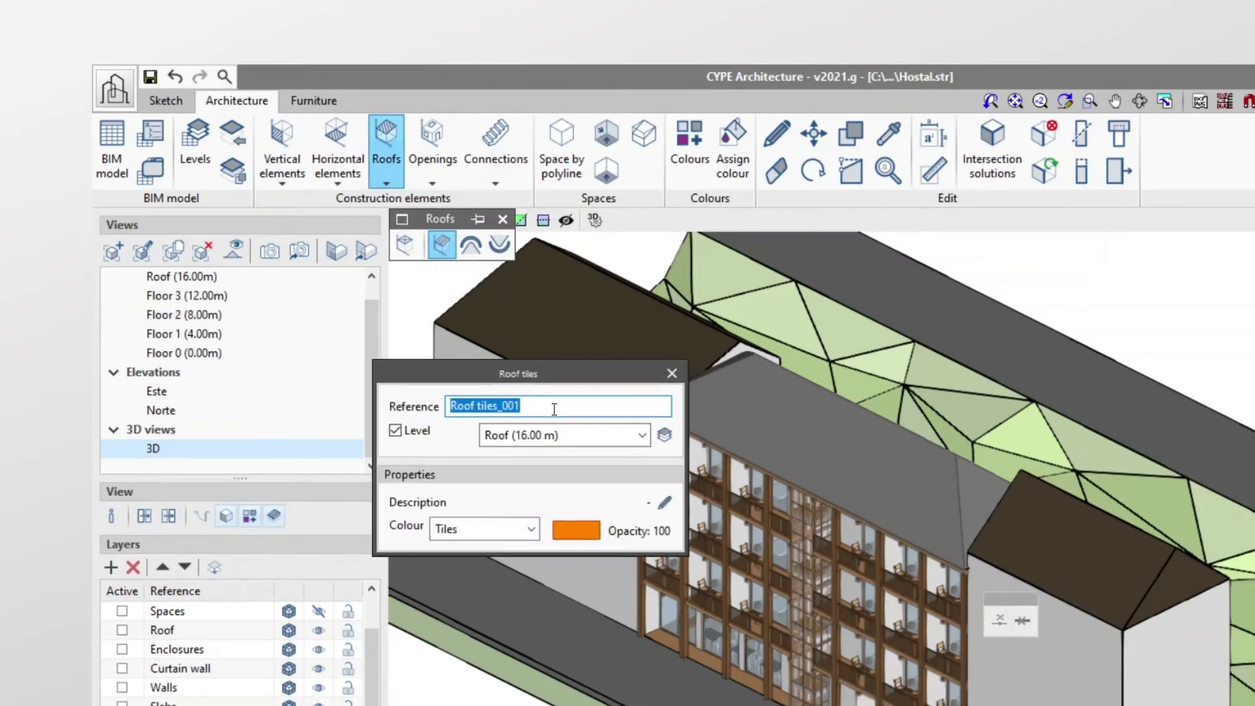
type("Ti")
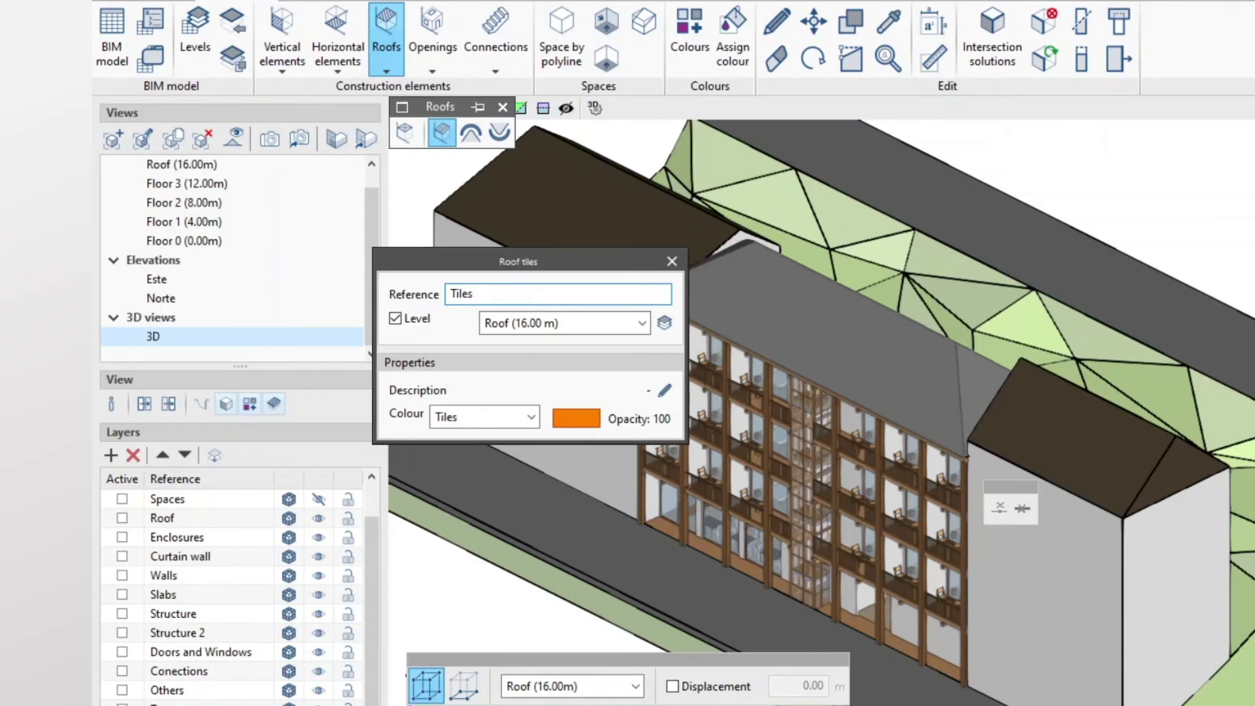
type("les")
left_click(395, 320)
left_click(395, 319)
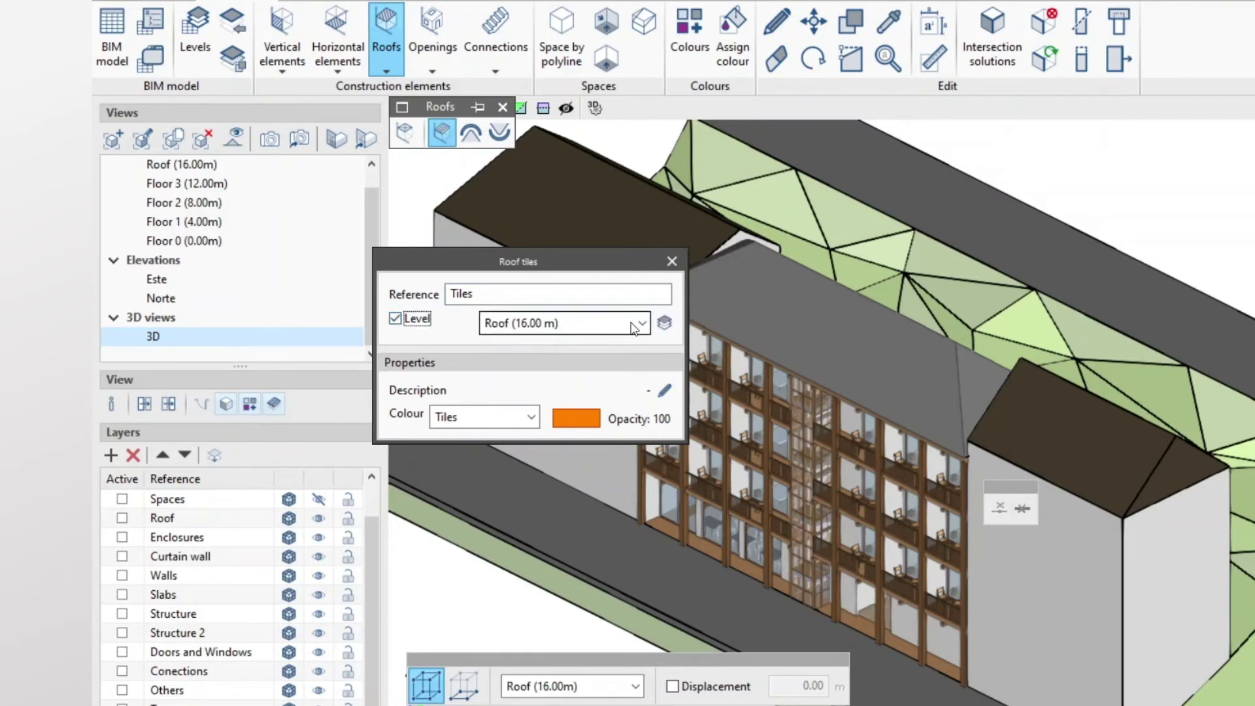
left_click(667, 393)
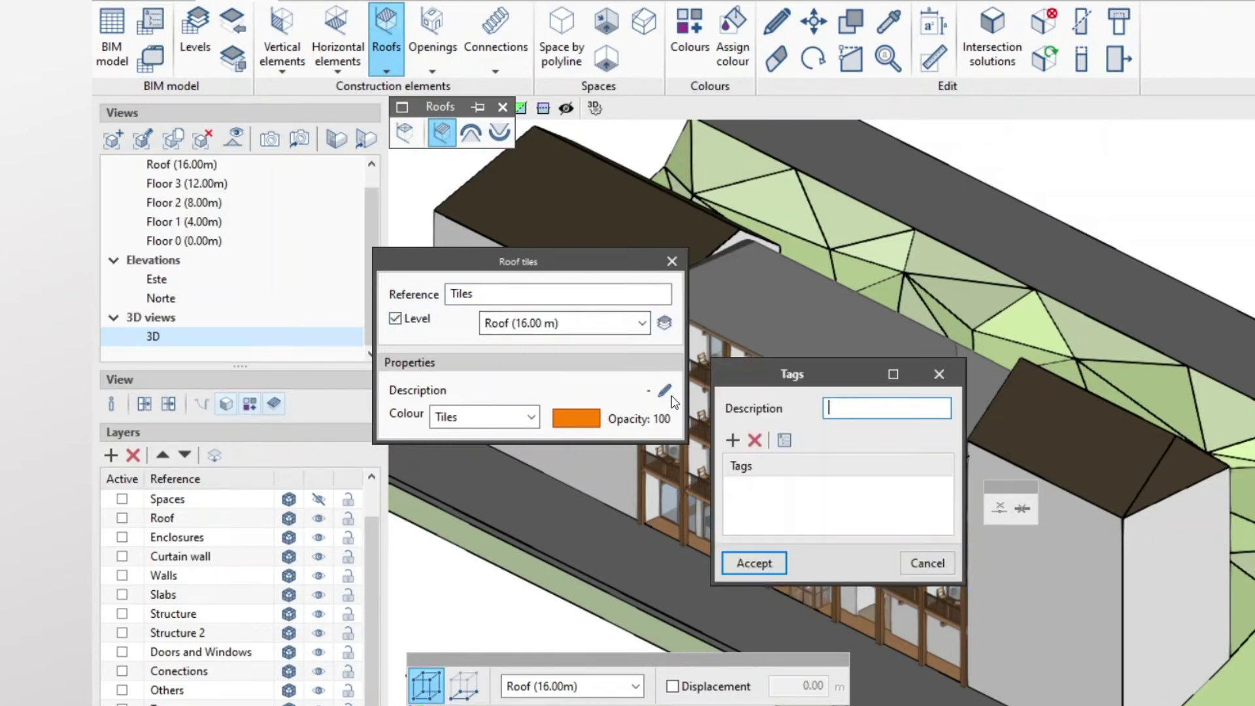
left_click(784, 442)
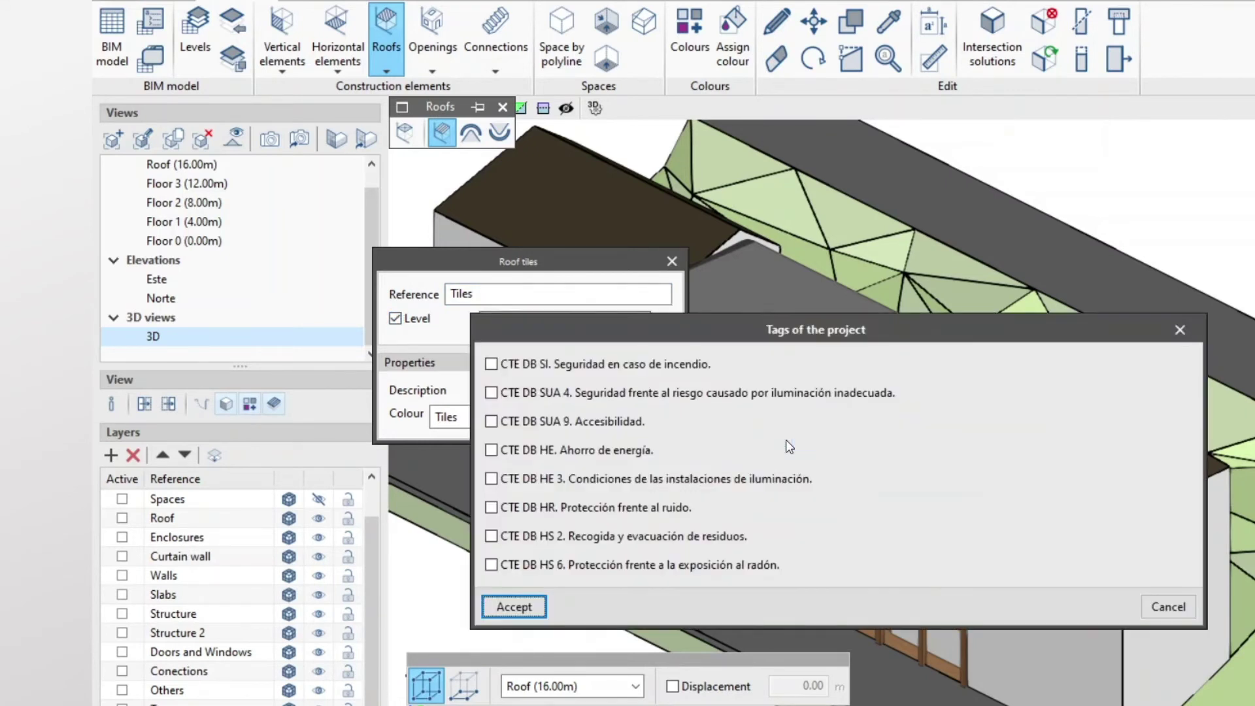
left_click(1168, 606)
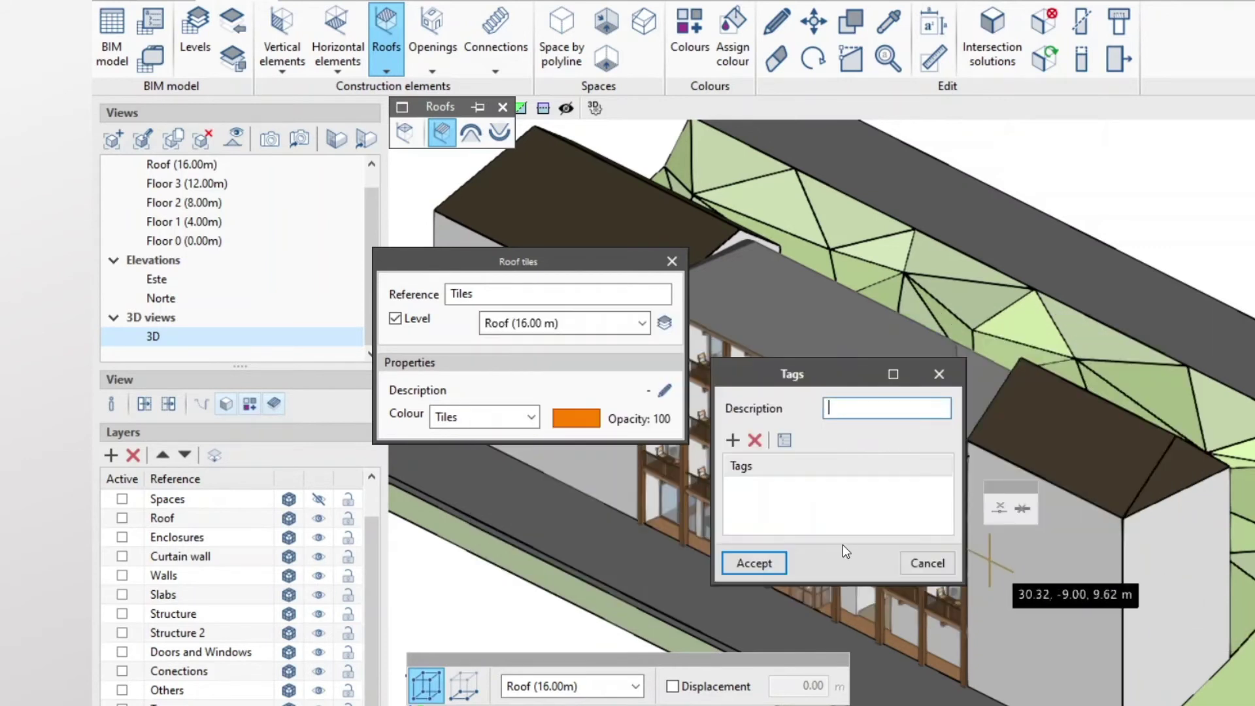
Step: Accept the empty tags, keep Roof (16.00 m) as the level and check the colour options
left_click(754, 564)
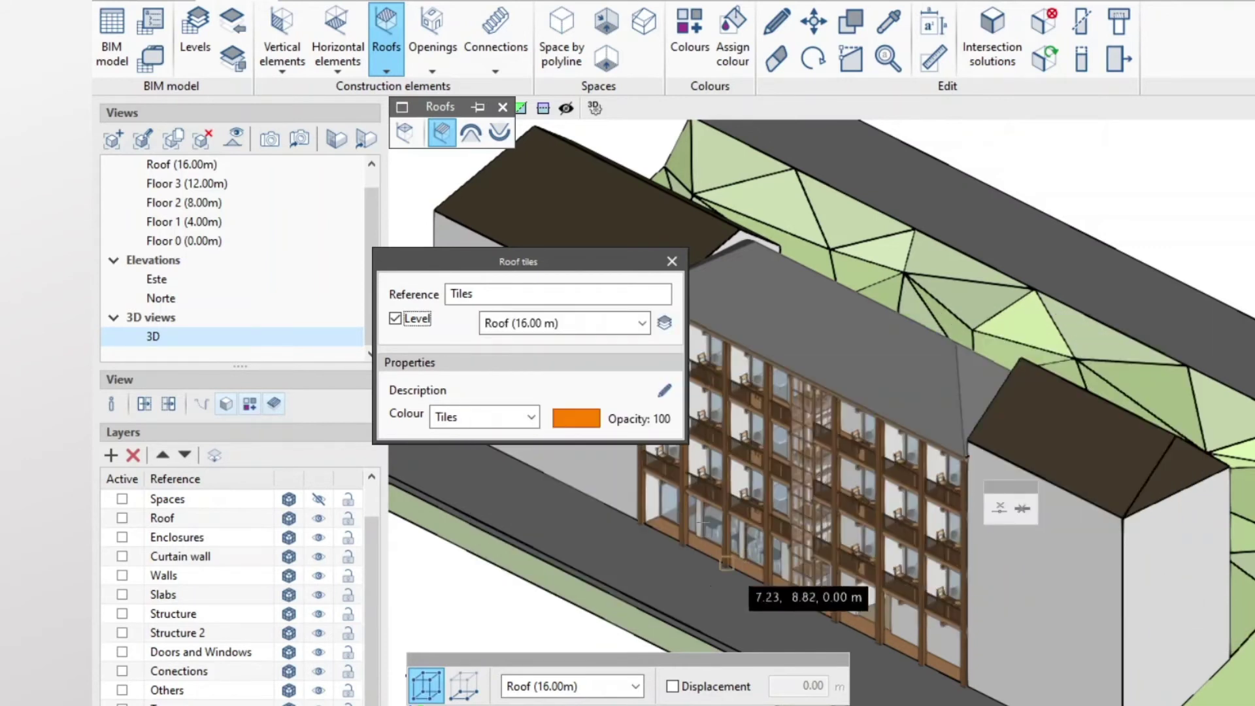
left_click(395, 319)
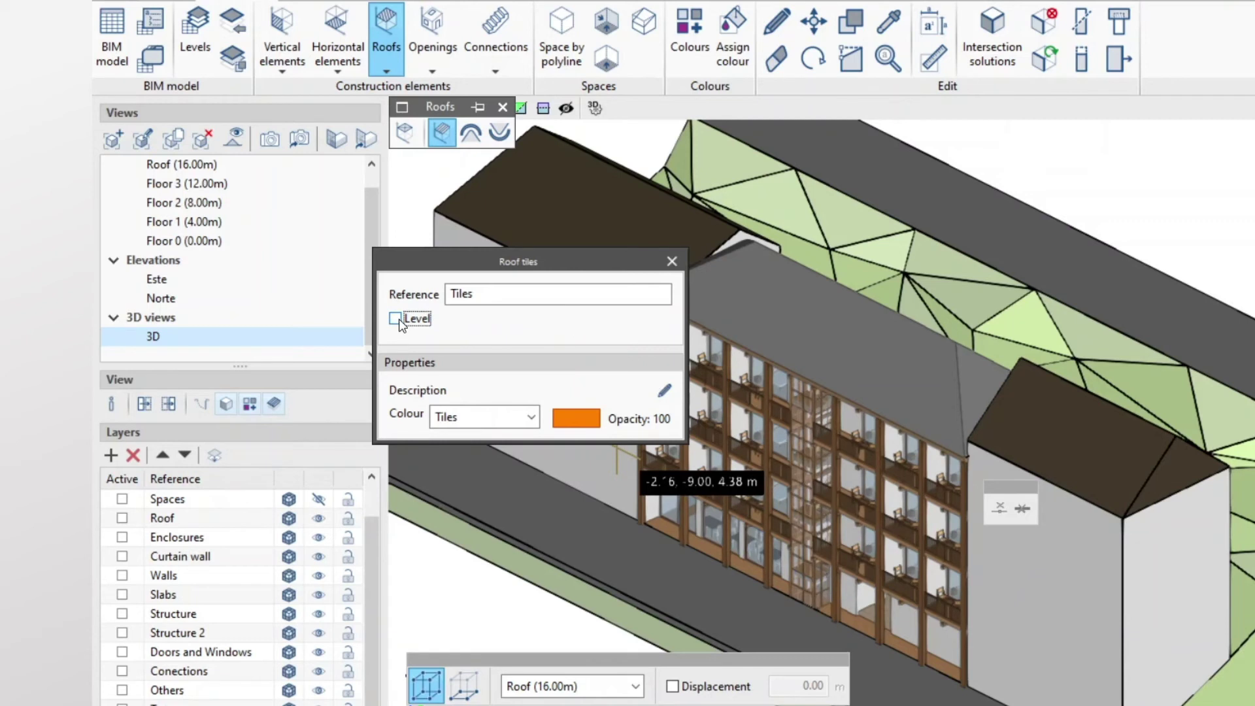
left_click(395, 319)
left_click(644, 323)
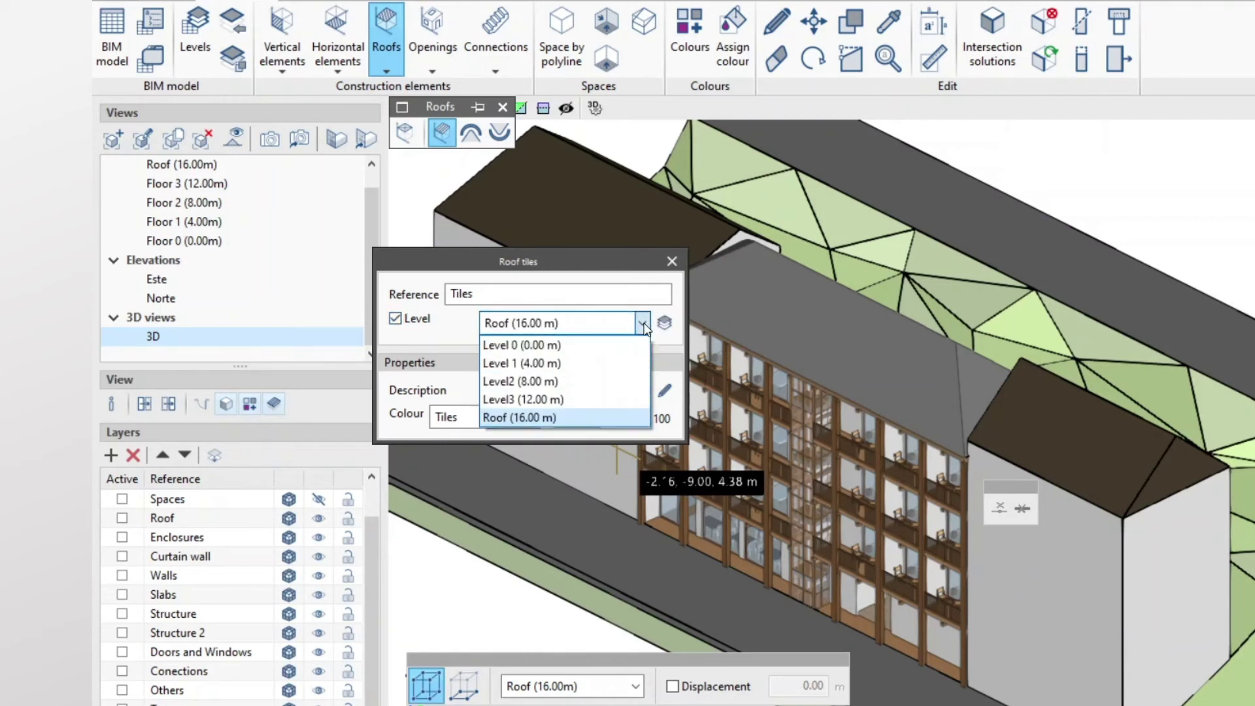
left_click(644, 324)
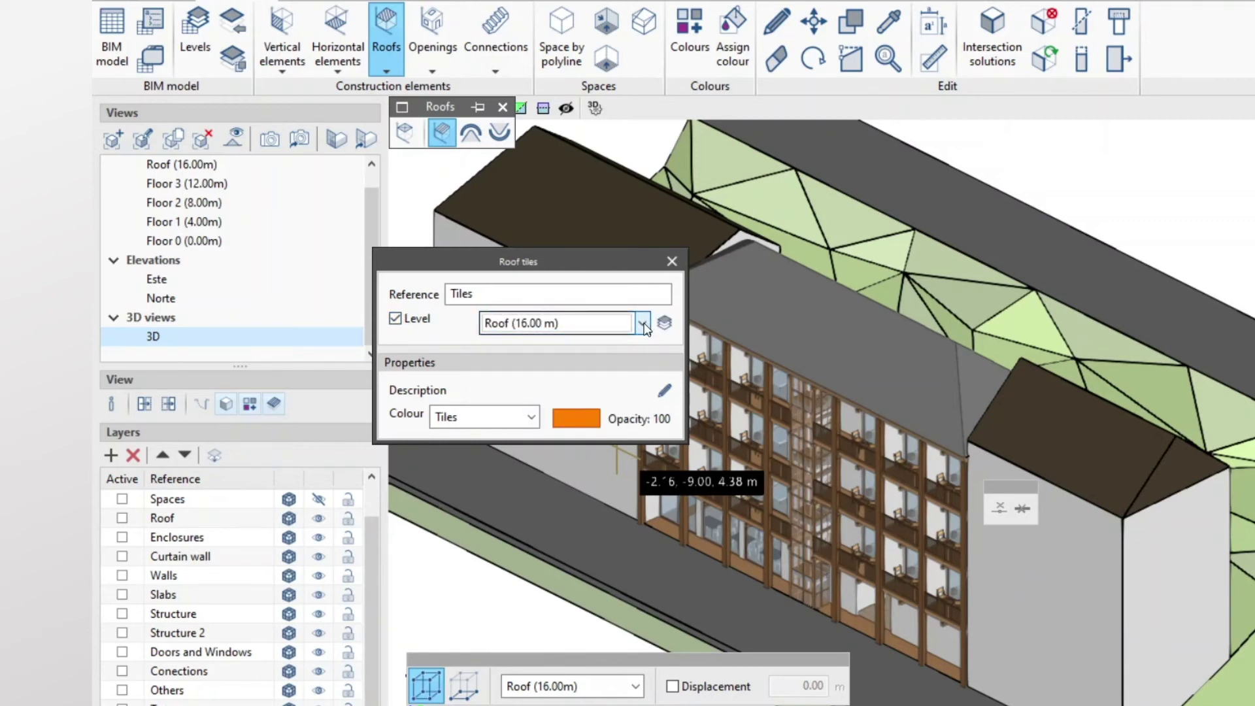
double_click(533, 421)
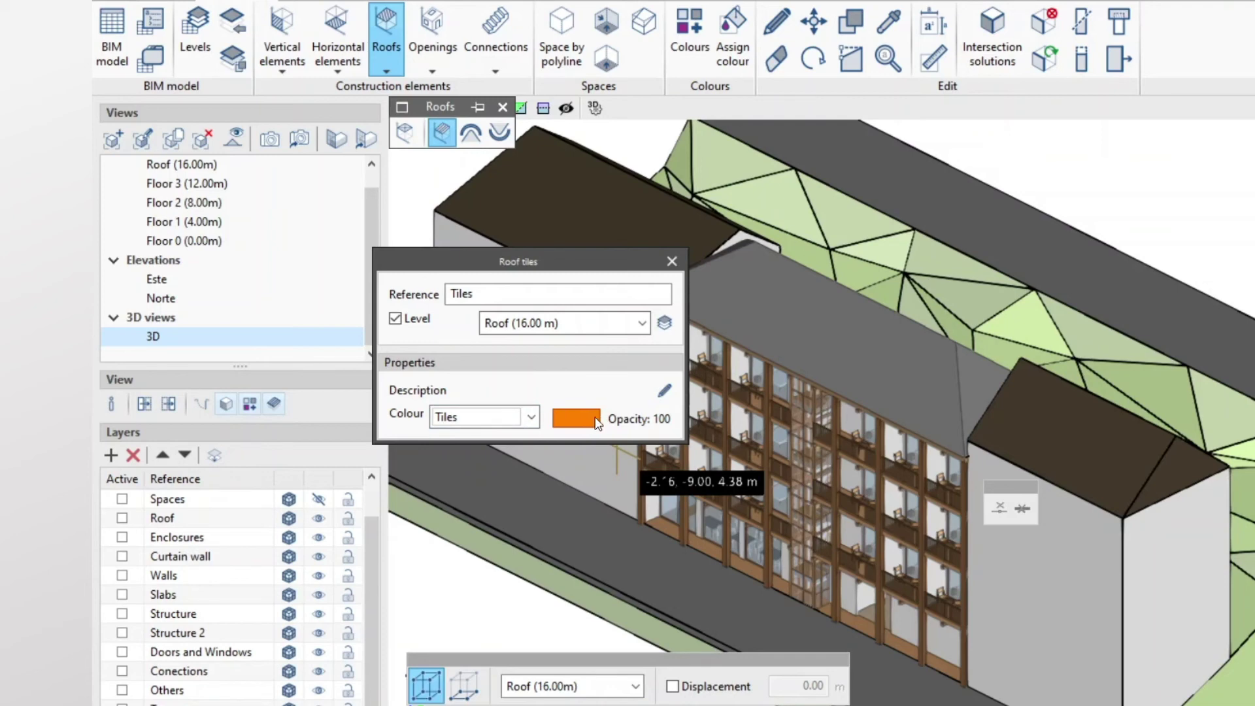
Step: Outline the right-hand building's front roof slope to lay the Tiles roof tiles
scroll(1057, 426, "up", 5)
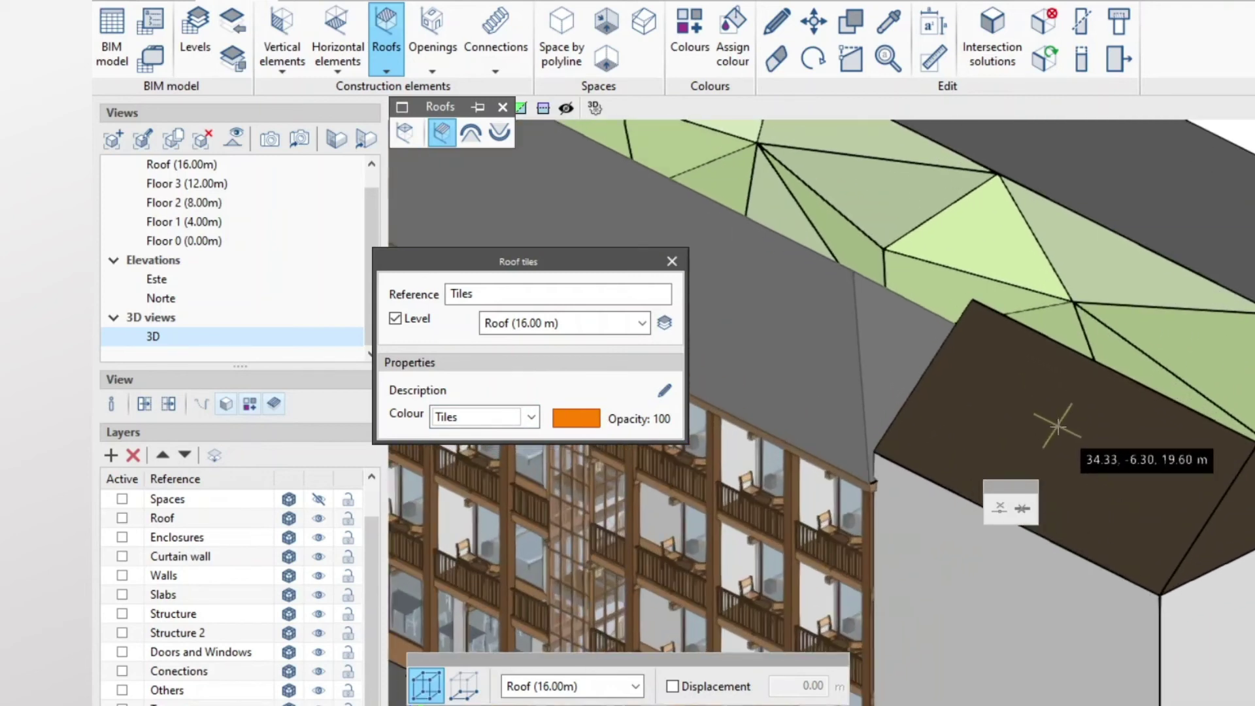
scroll(1052, 425, "up", 2)
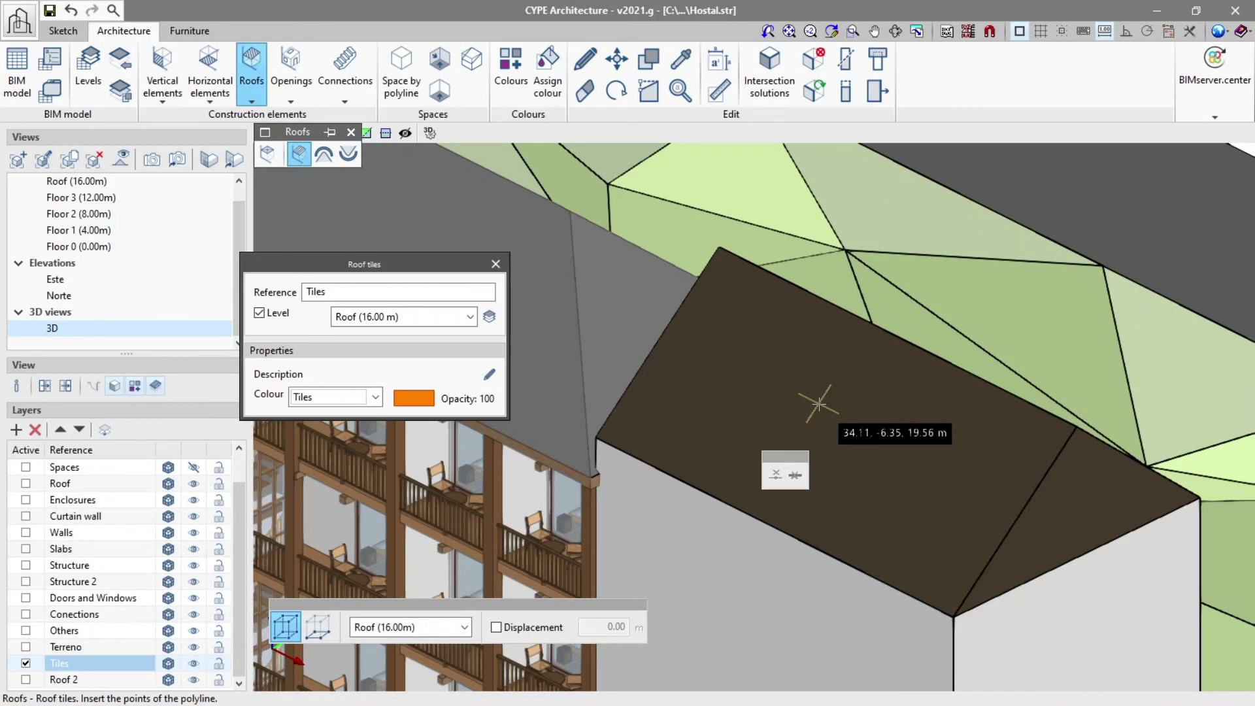
scroll(819, 405, "up", 1)
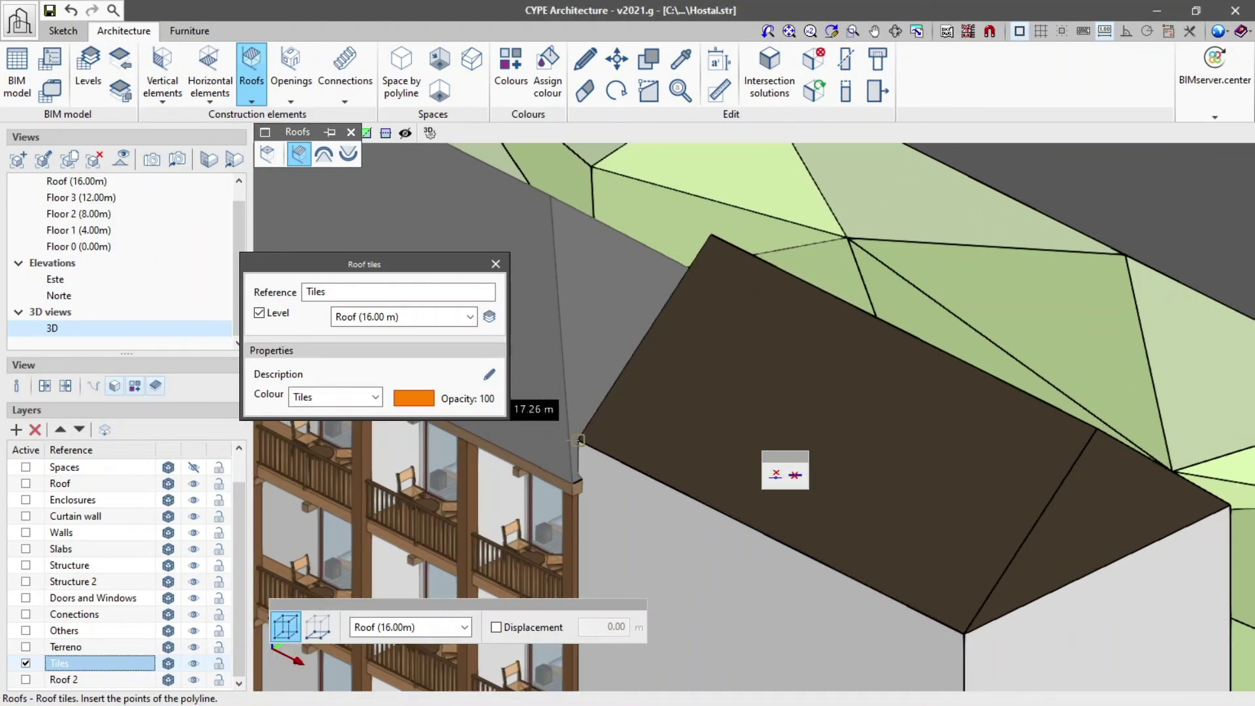
left_click(711, 234)
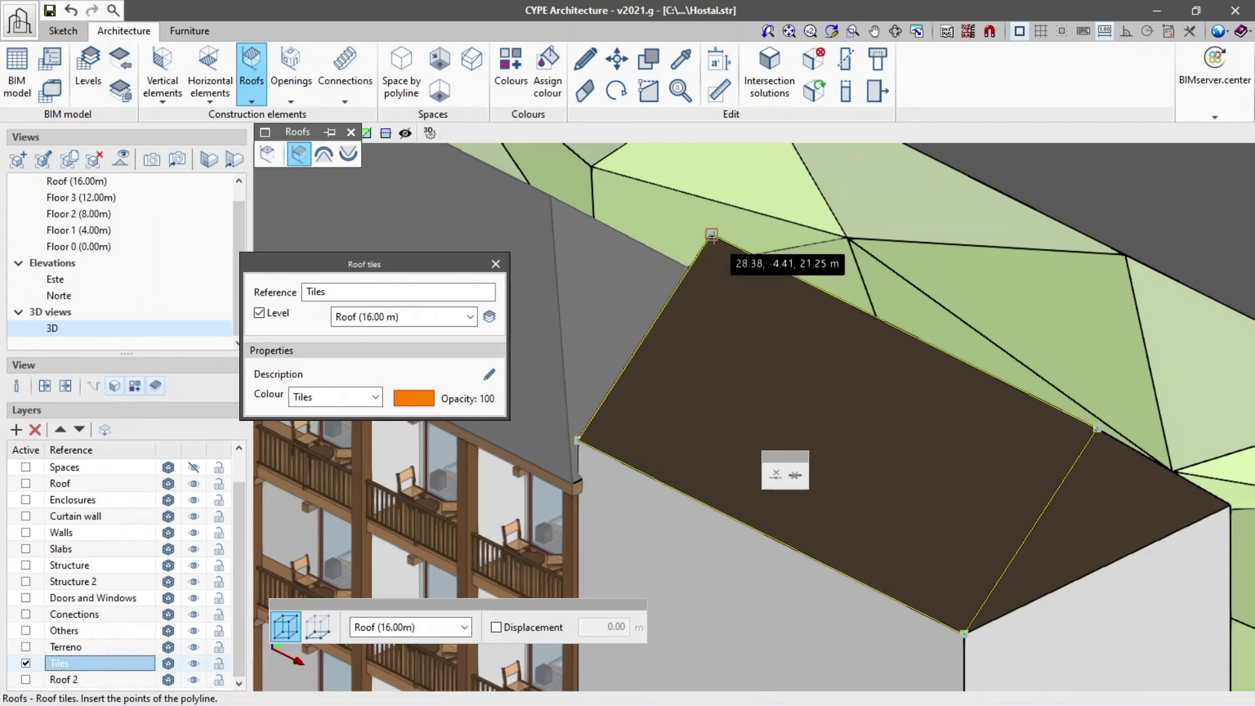
key("Return")
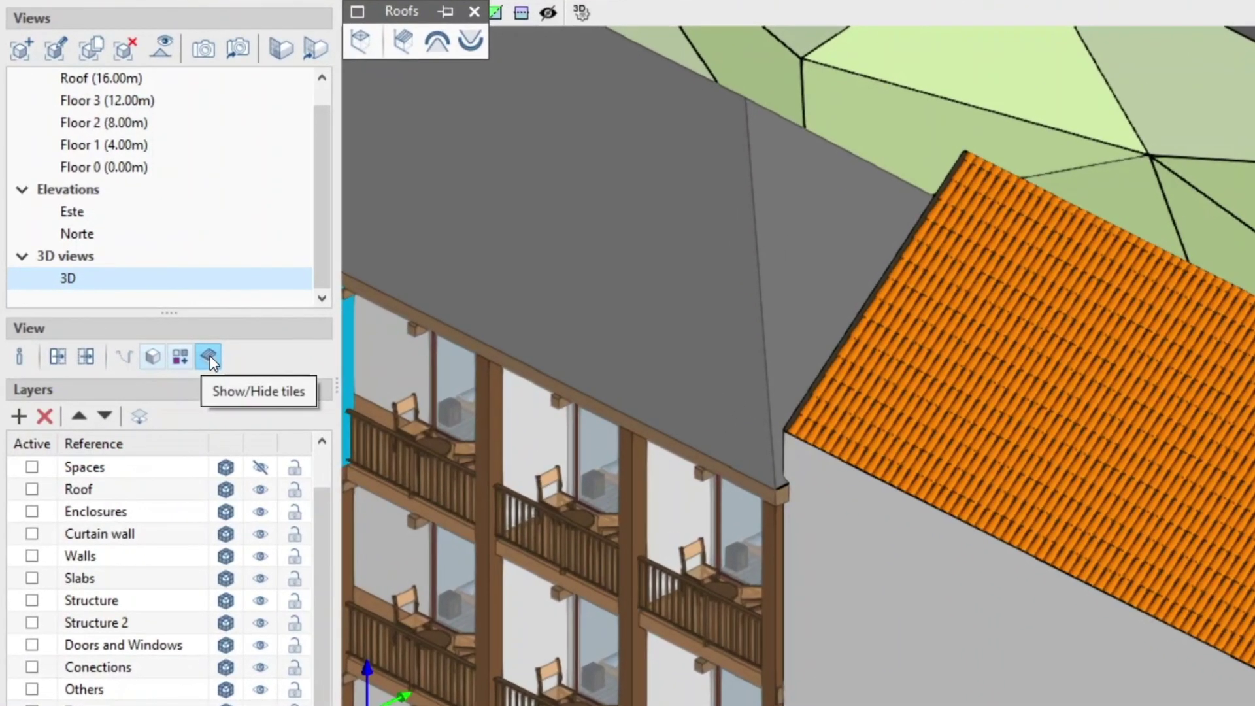
left_click(210, 356)
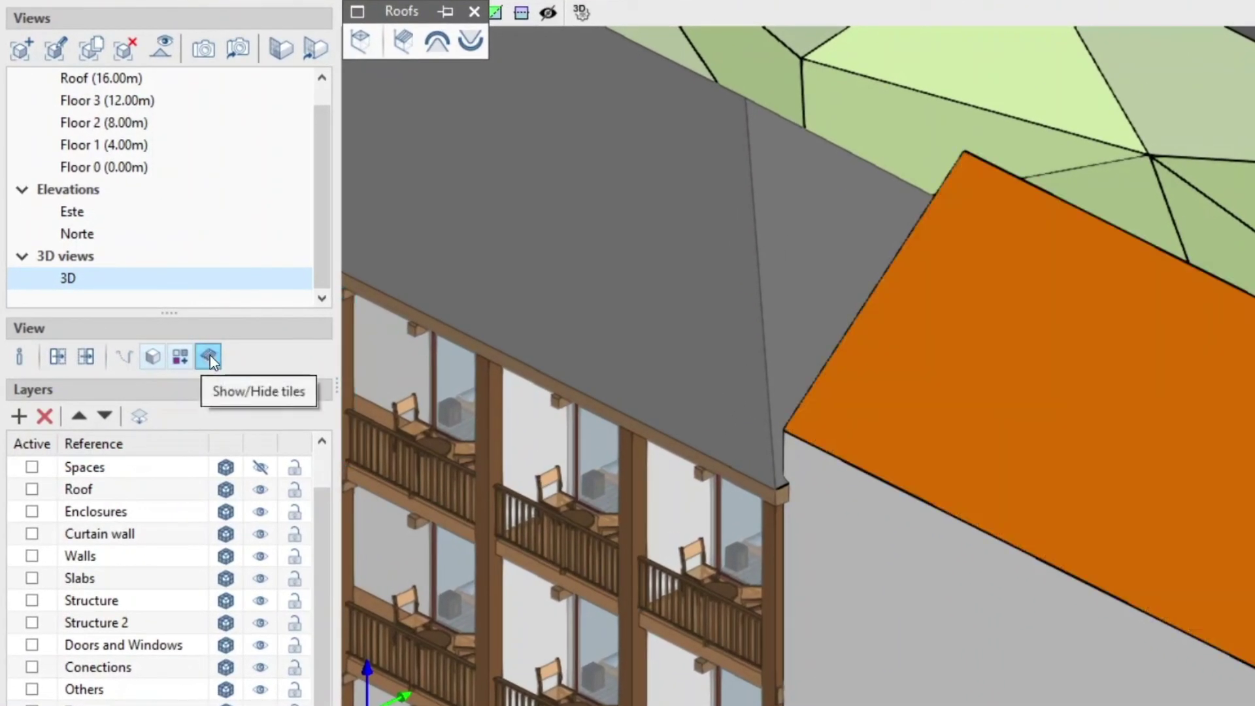
left_click(210, 356)
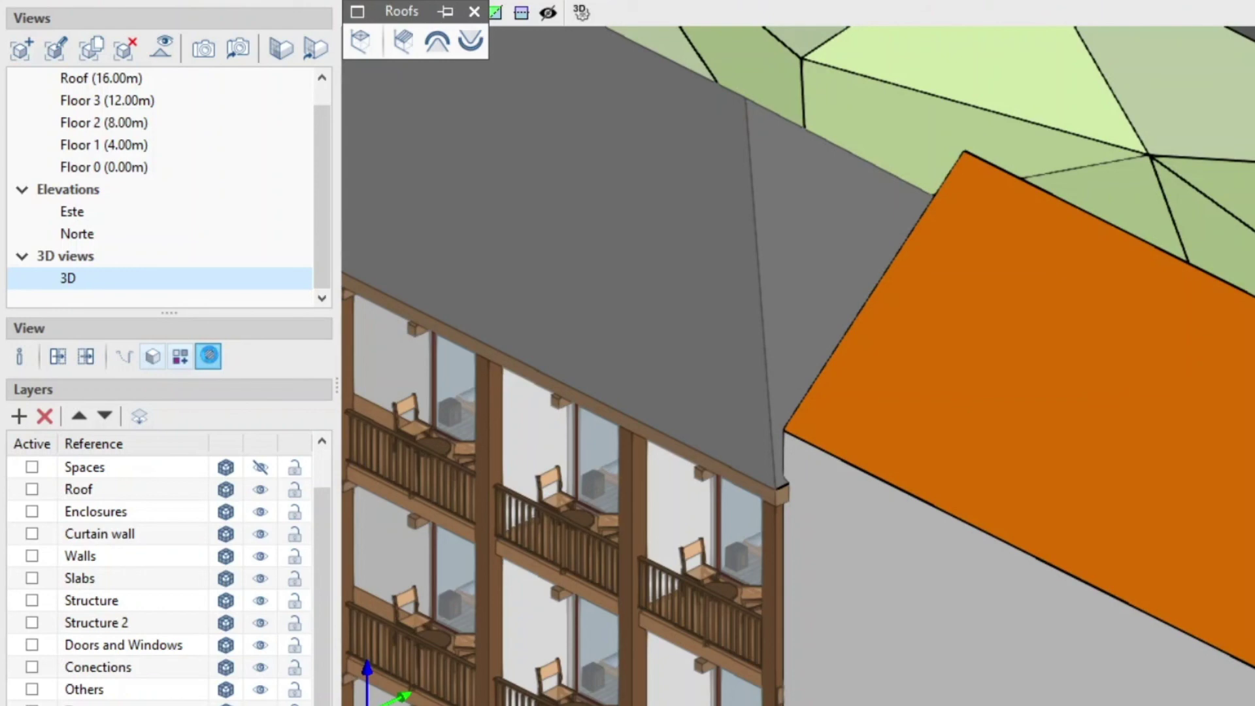